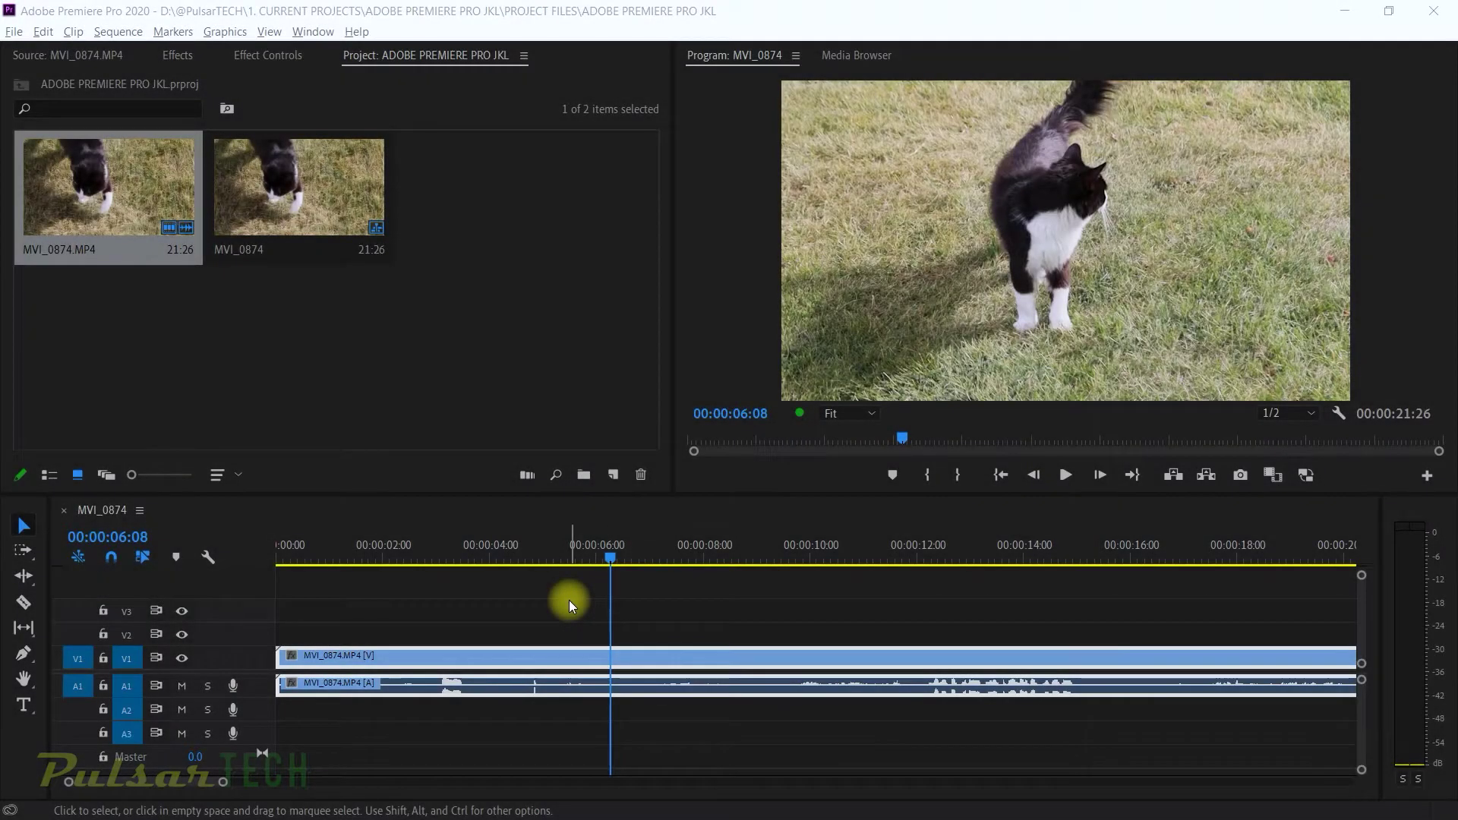
# Join the through edit between the first two MVI_0874.MP4 segments at about 00:00:06:08.
pyautogui.rightClick(611, 659)
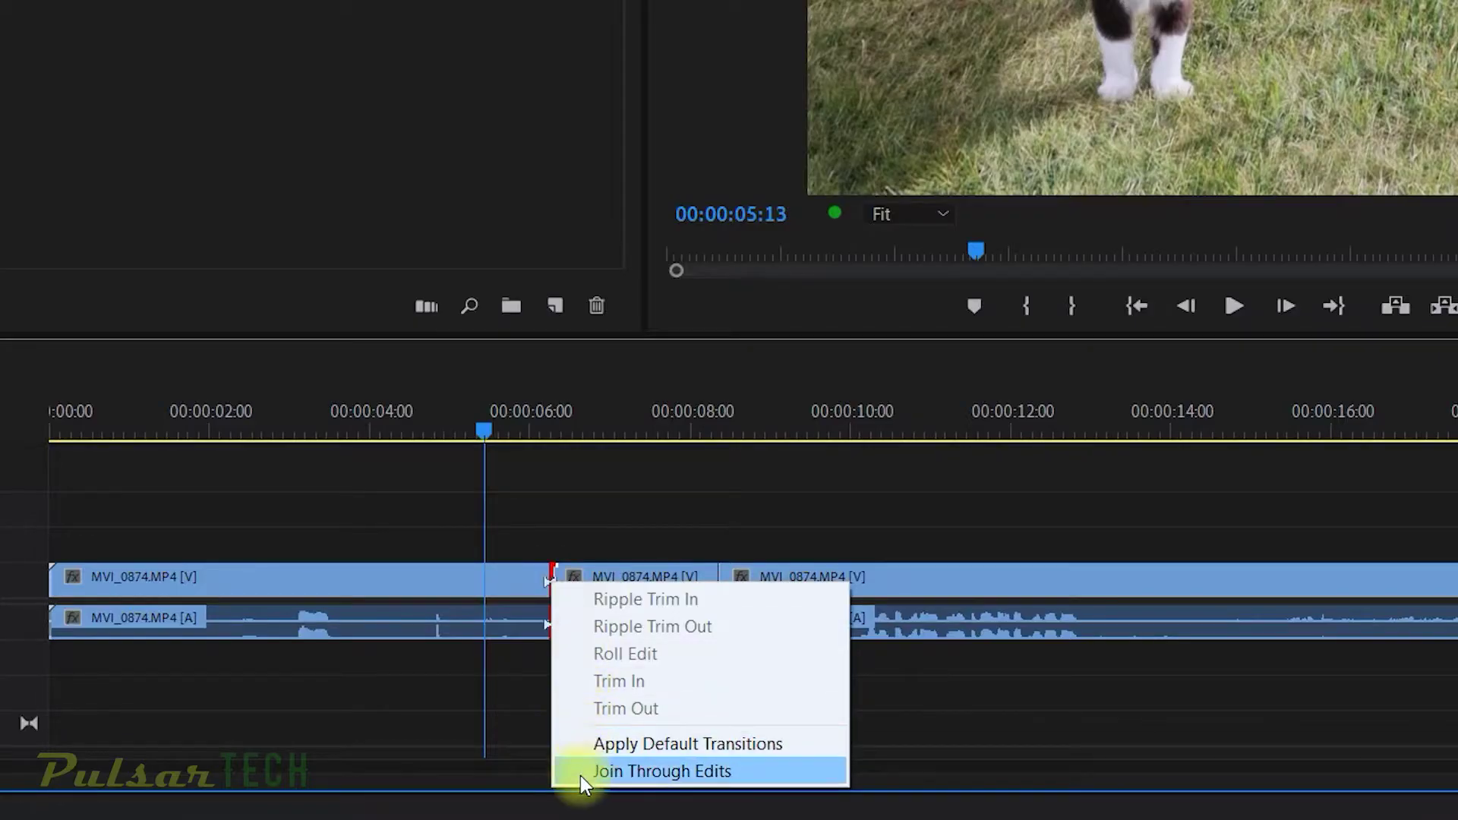
pyautogui.click(580, 773)
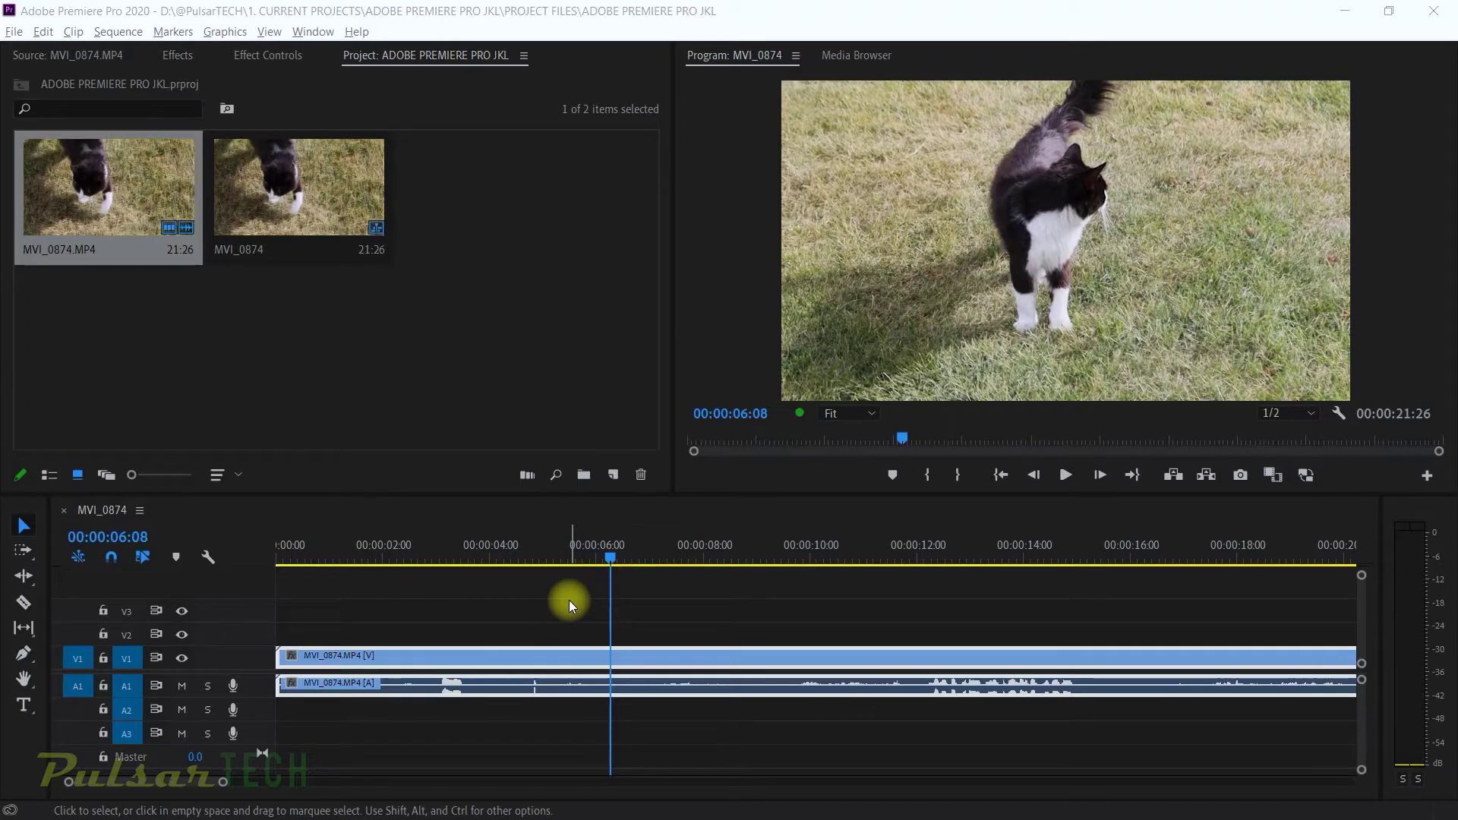
# Split the MVI_0874.MP4 clip at 00:00:06:08 and again at about 00:00:08:11.
pyautogui.hotkey('ctrl', 'k')
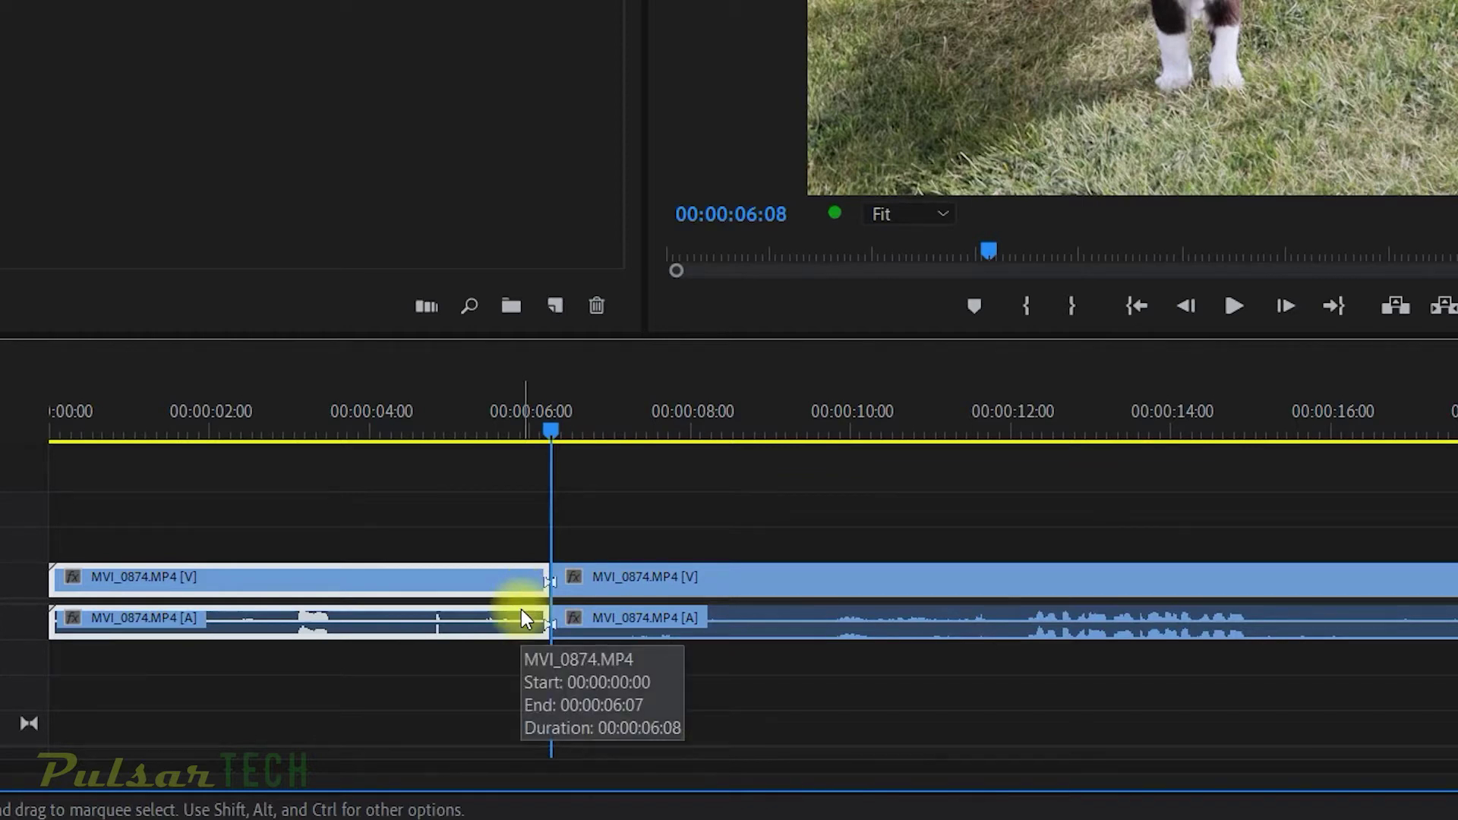
pyautogui.click(785, 429)
pyautogui.hotkey('ctrl', 'k')
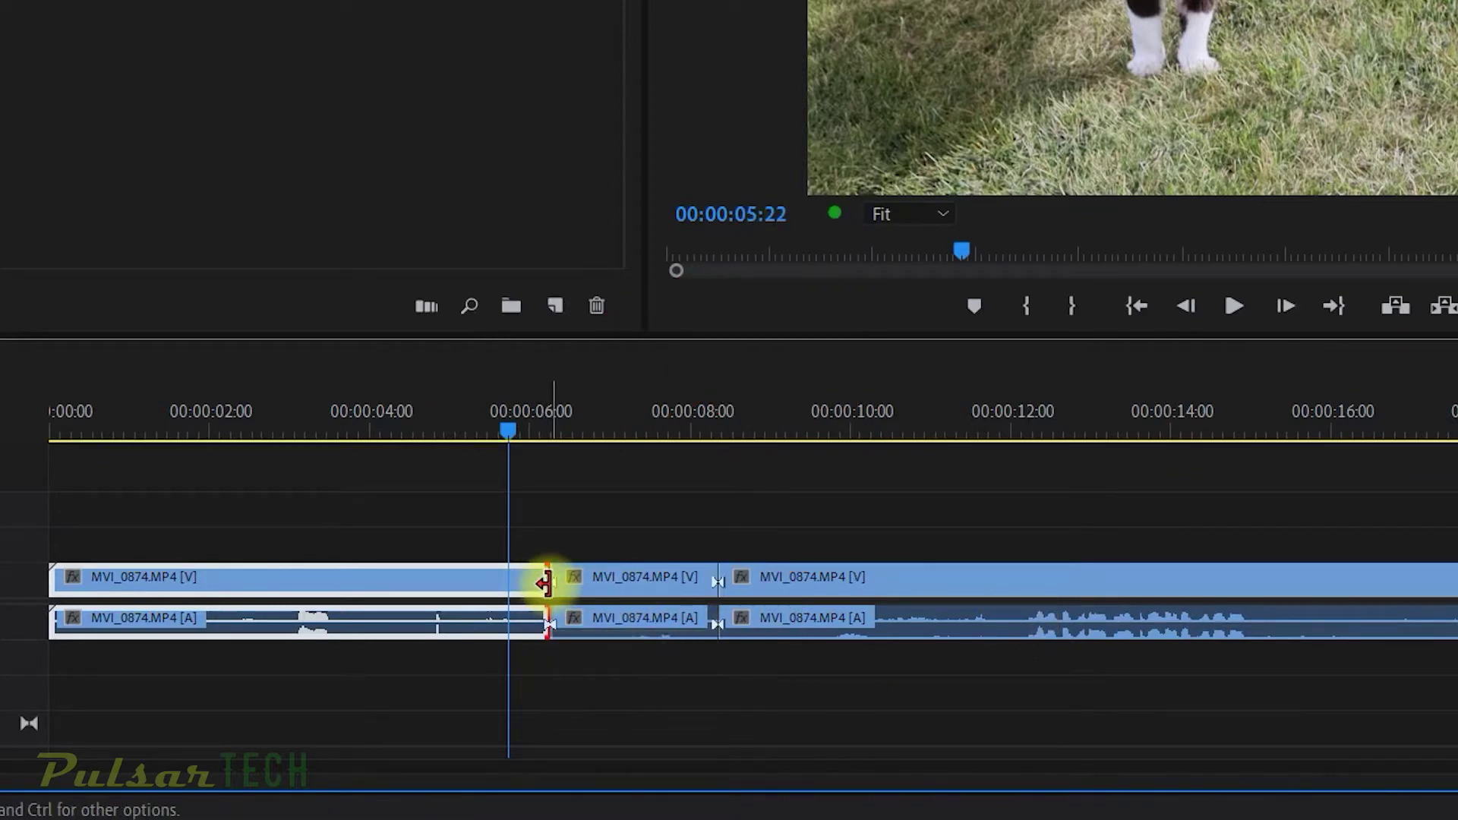
# Delete the through edits at 00:00:06:08 and about 00:00:08:11 to rejoin the segments, and undo both deletions.
pyautogui.click(544, 583)
pyautogui.press('Delete')
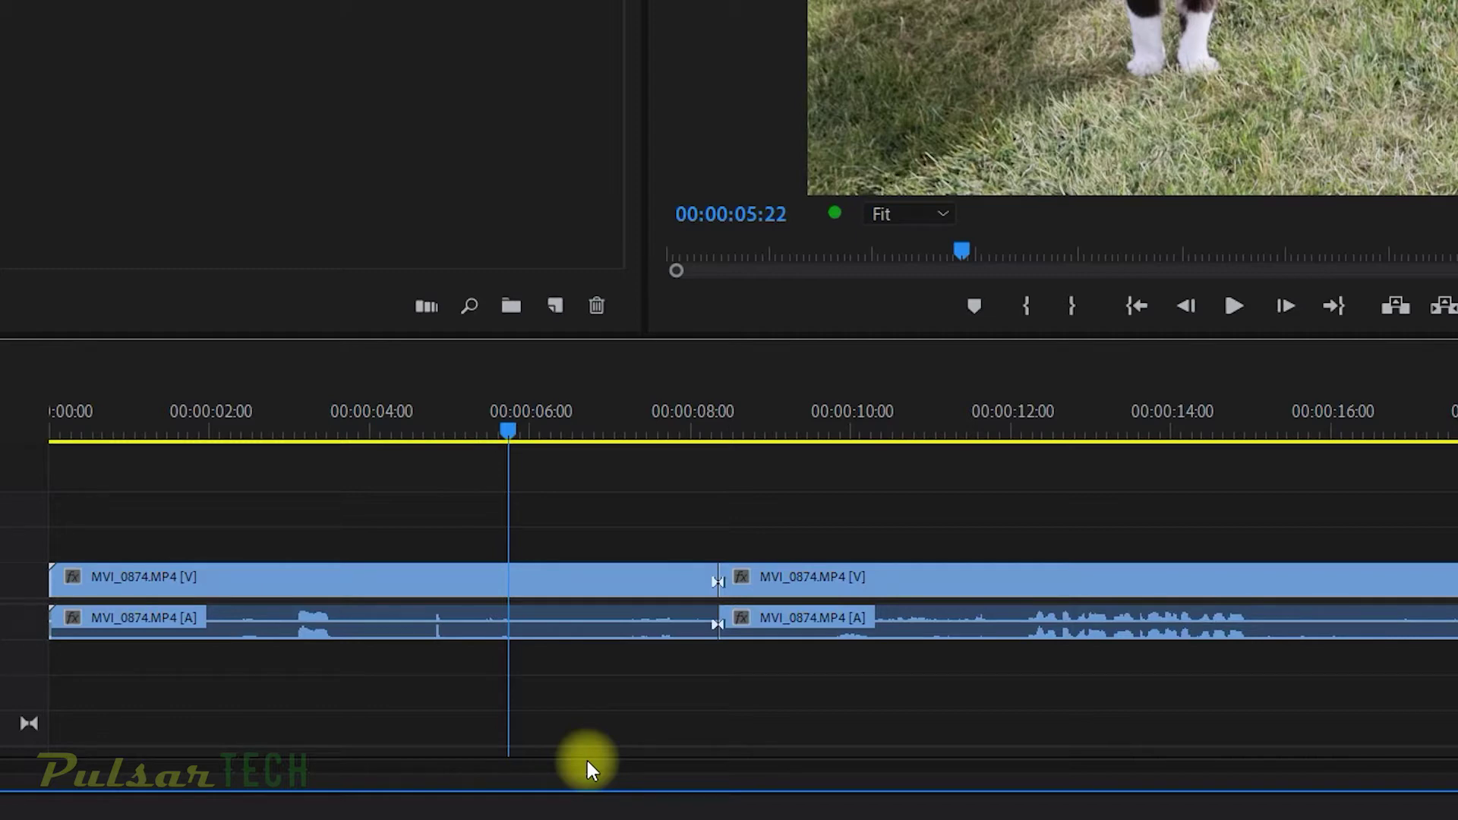
pyautogui.click(724, 581)
pyautogui.press('Delete')
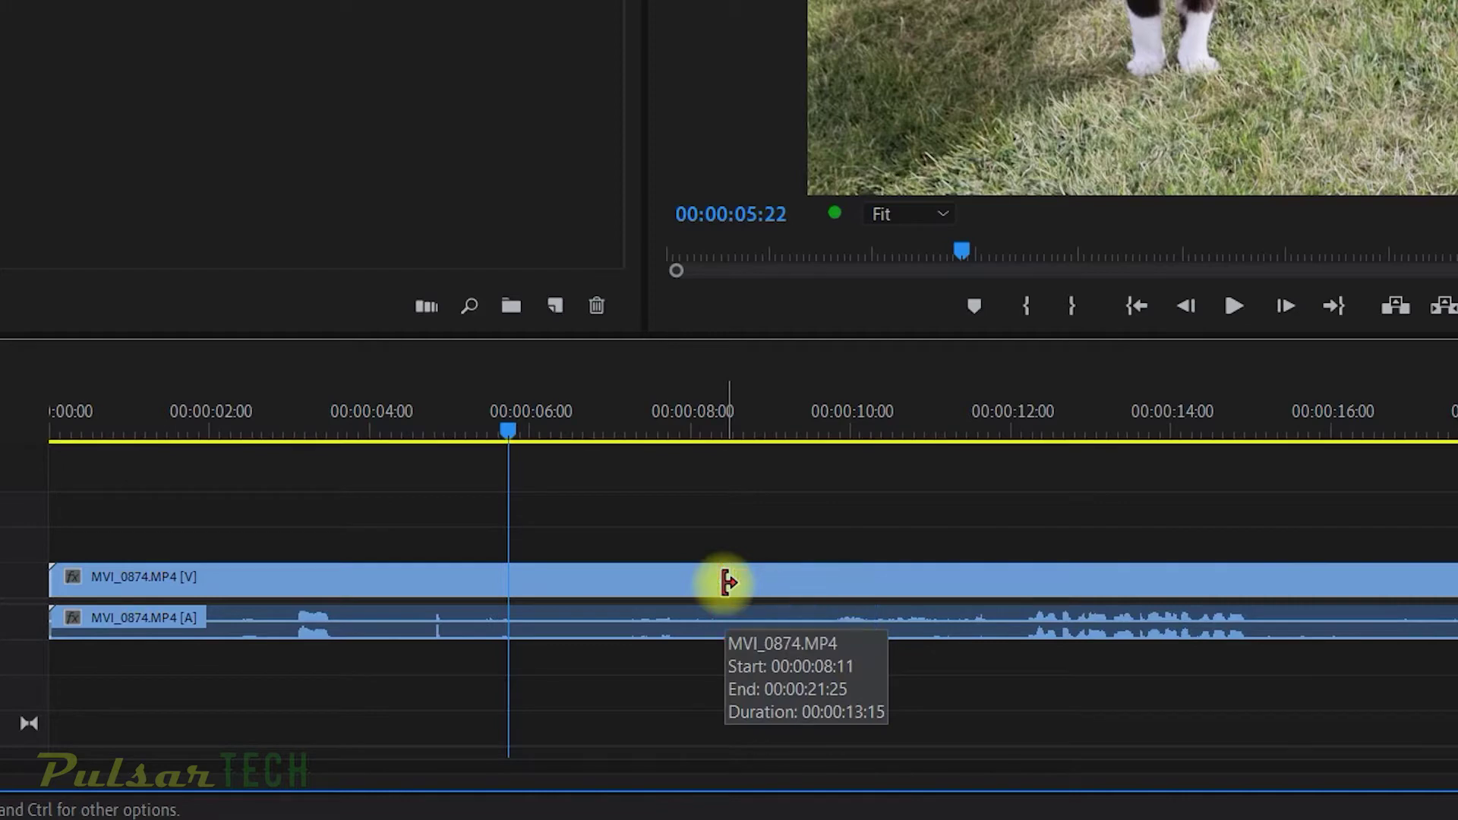
pyautogui.hotkey('ctrl', 'z')
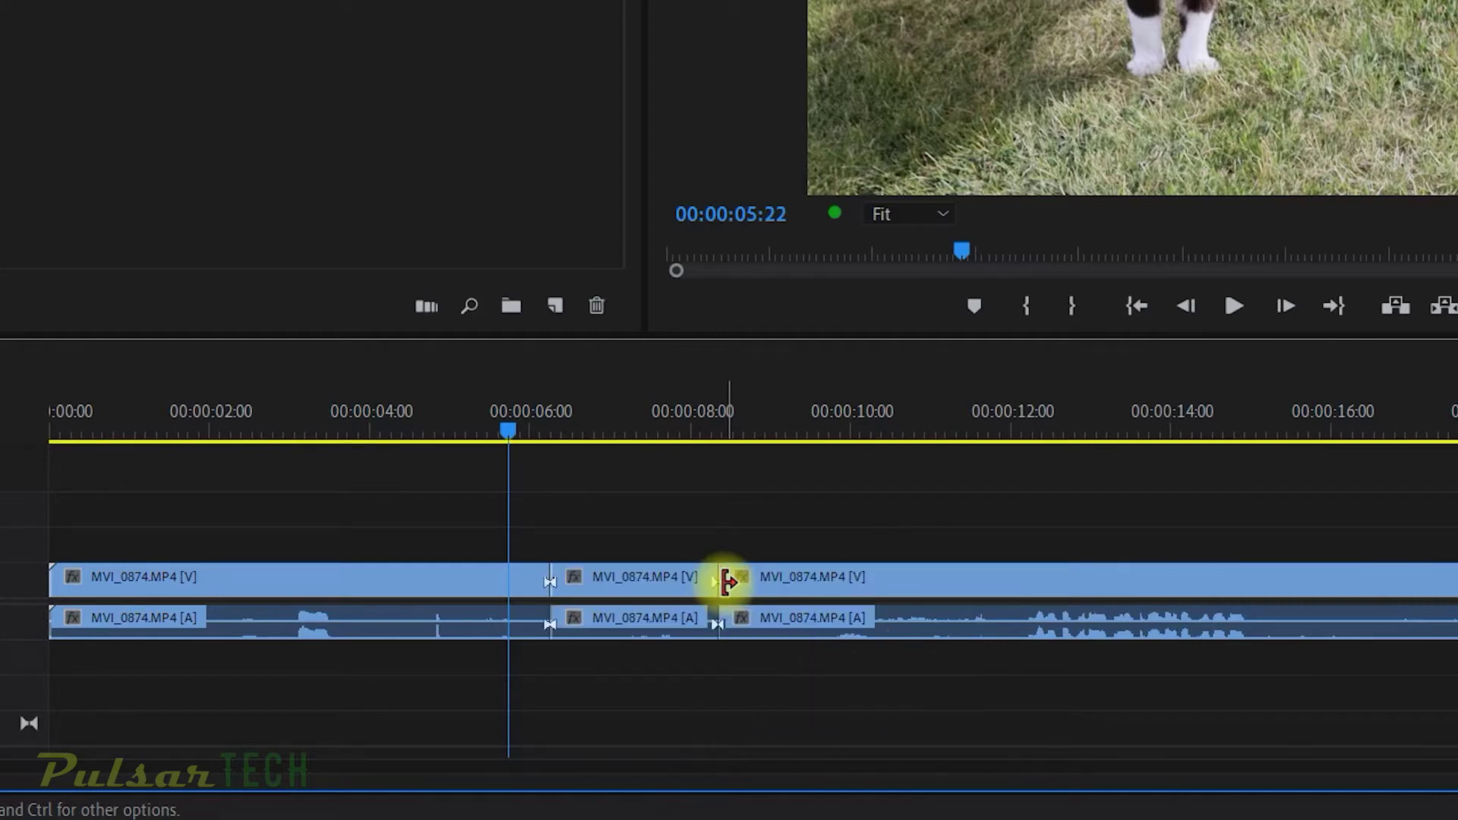
pyautogui.click(531, 582)
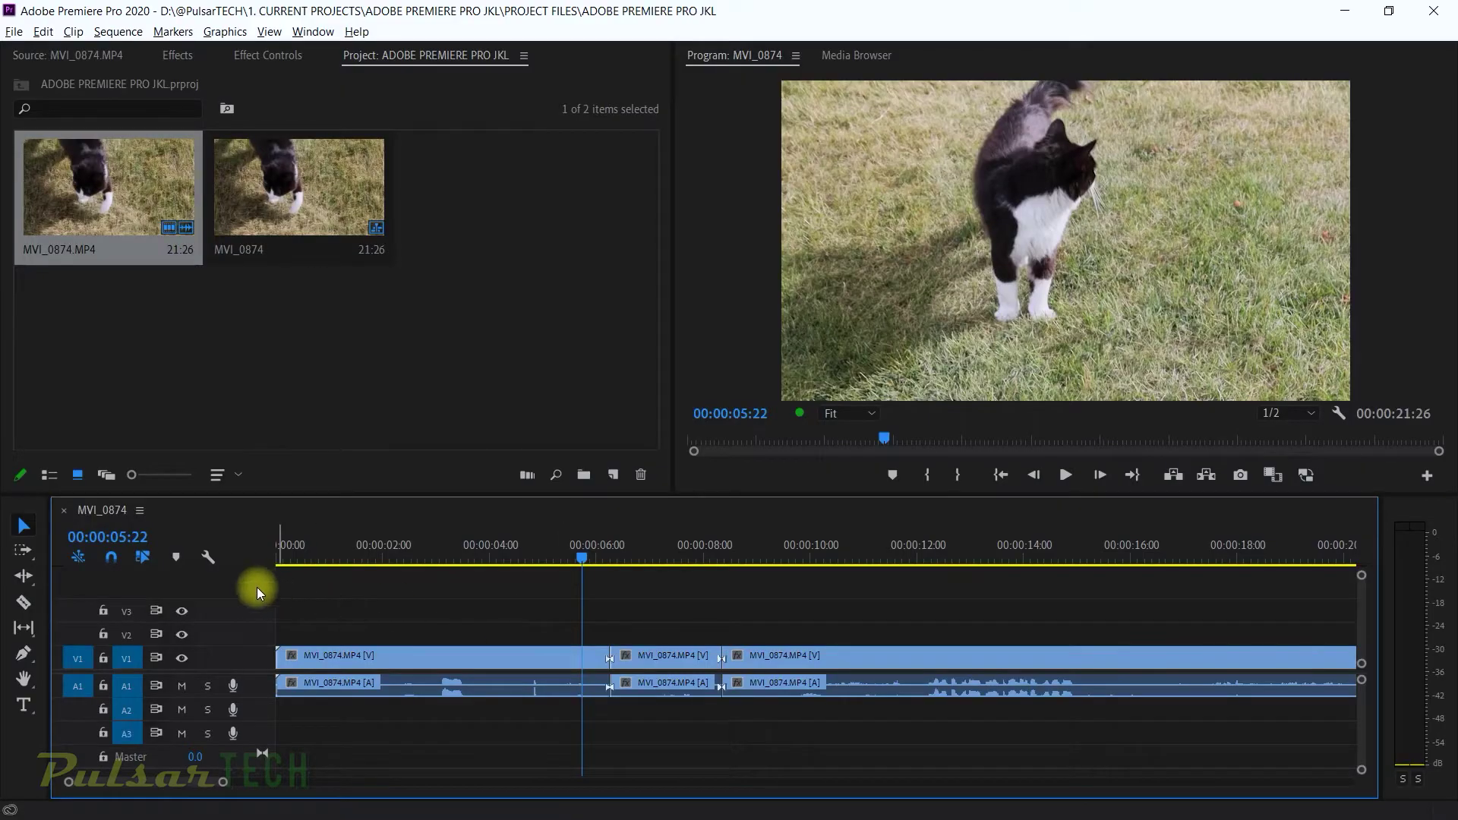
# Turn on Show Through Edits in the timeline display settings.
pyautogui.click(208, 560)
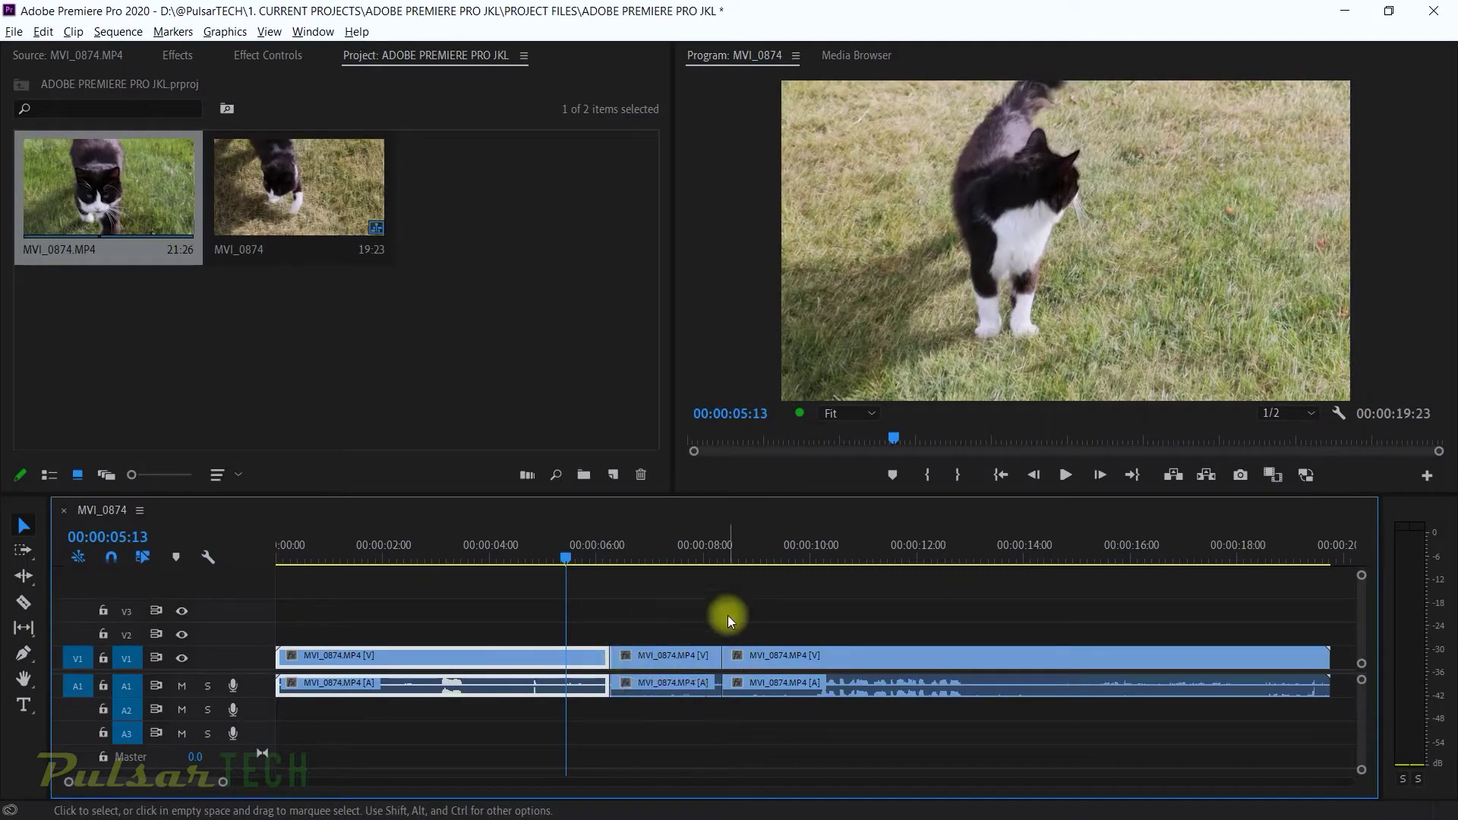
pyautogui.click(684, 650)
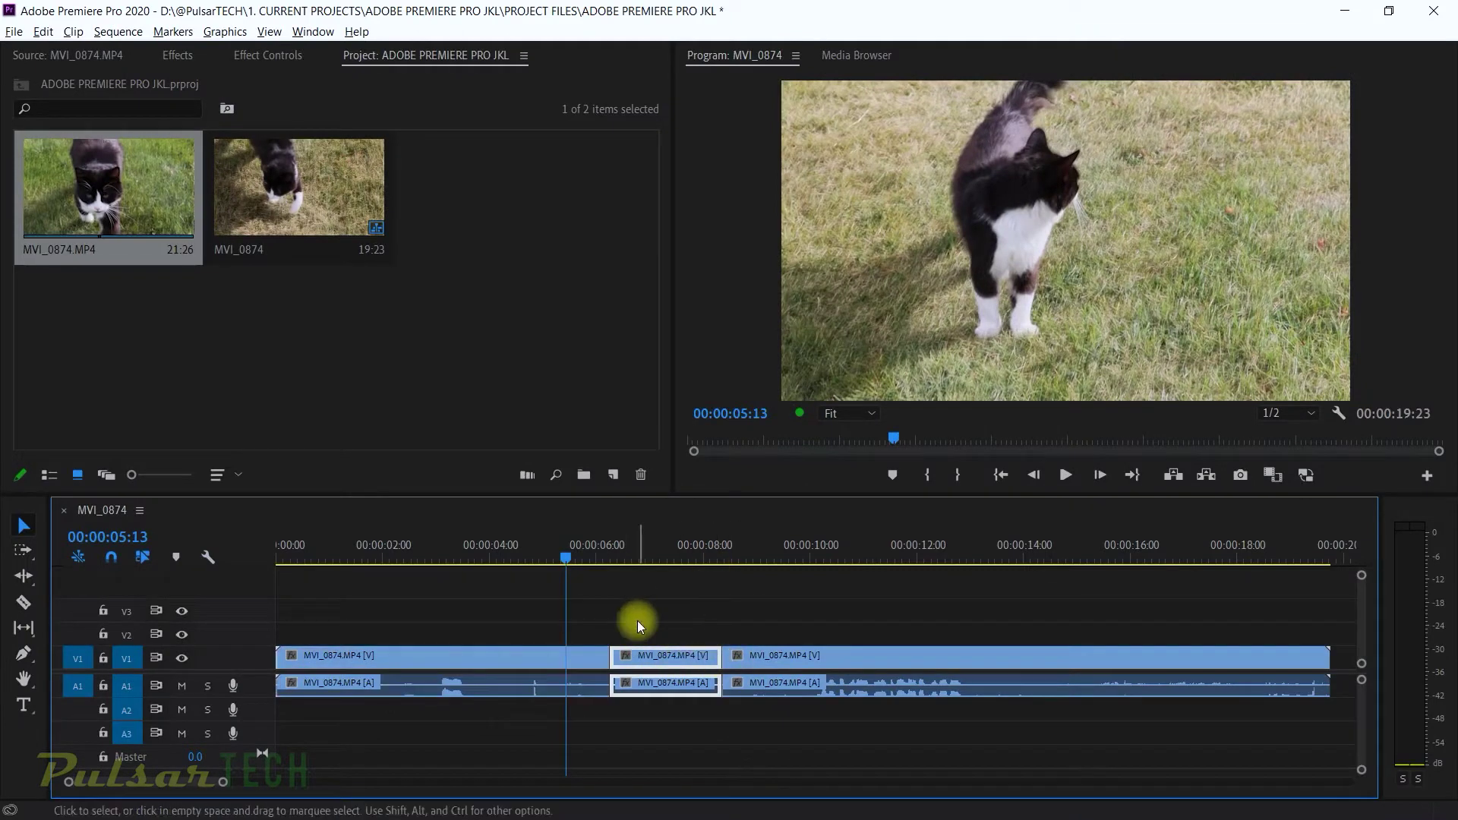
pyautogui.click(206, 561)
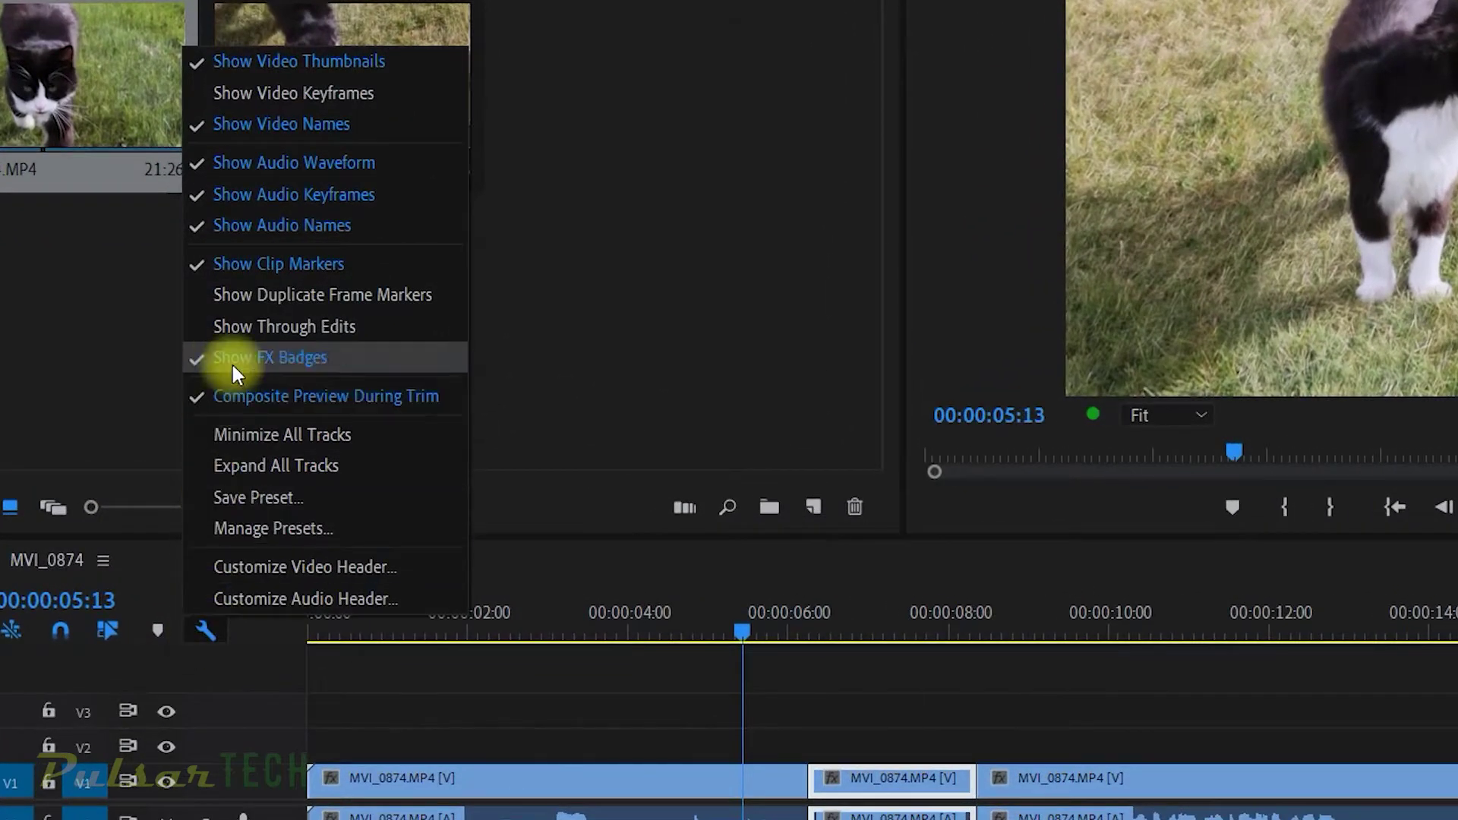
pyautogui.click(227, 331)
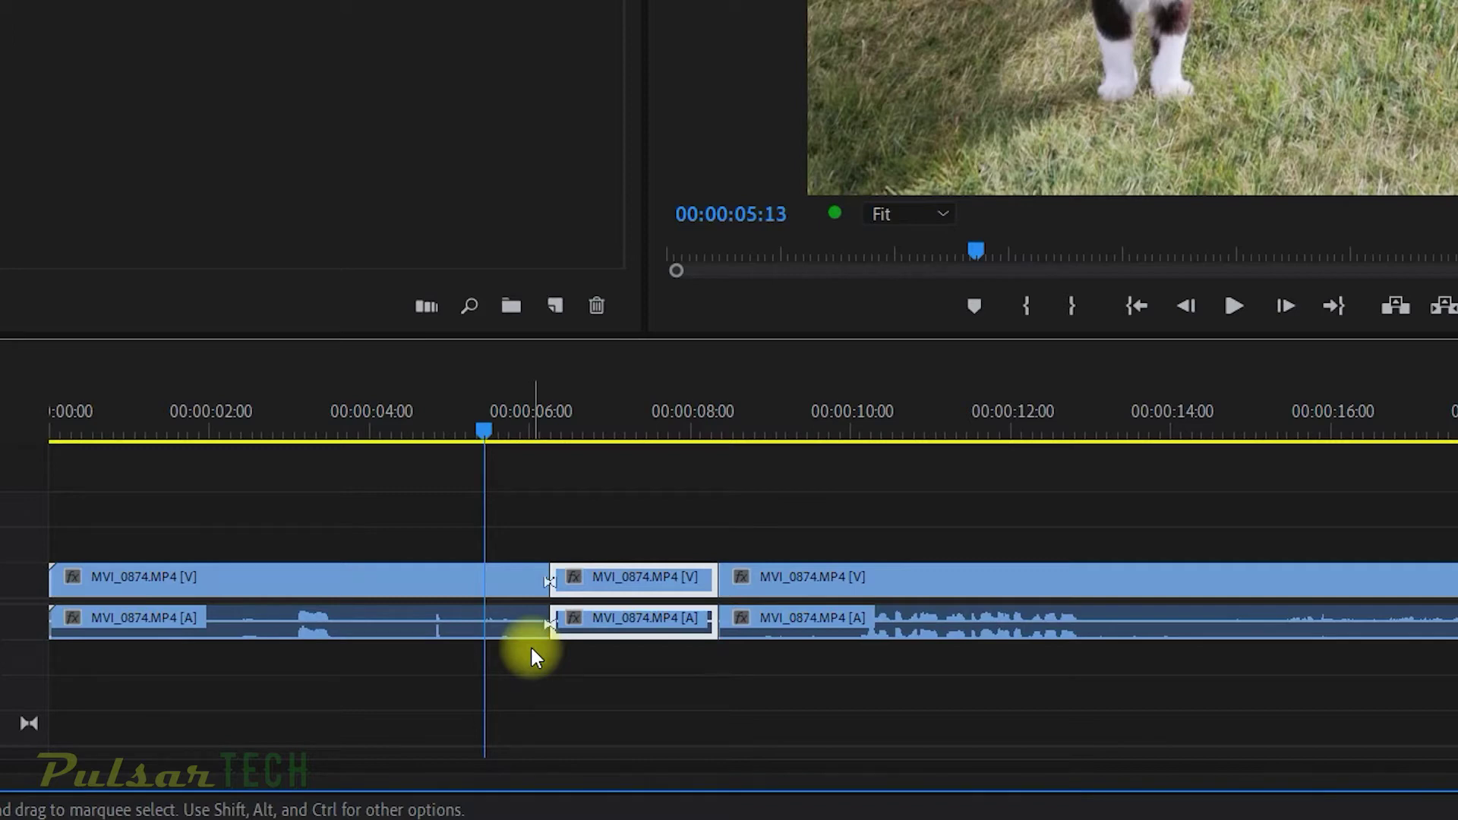
# Deselect the middle clip and join the through edit between the first two segments at about 00:00:06:08.
pyautogui.click(530, 644)
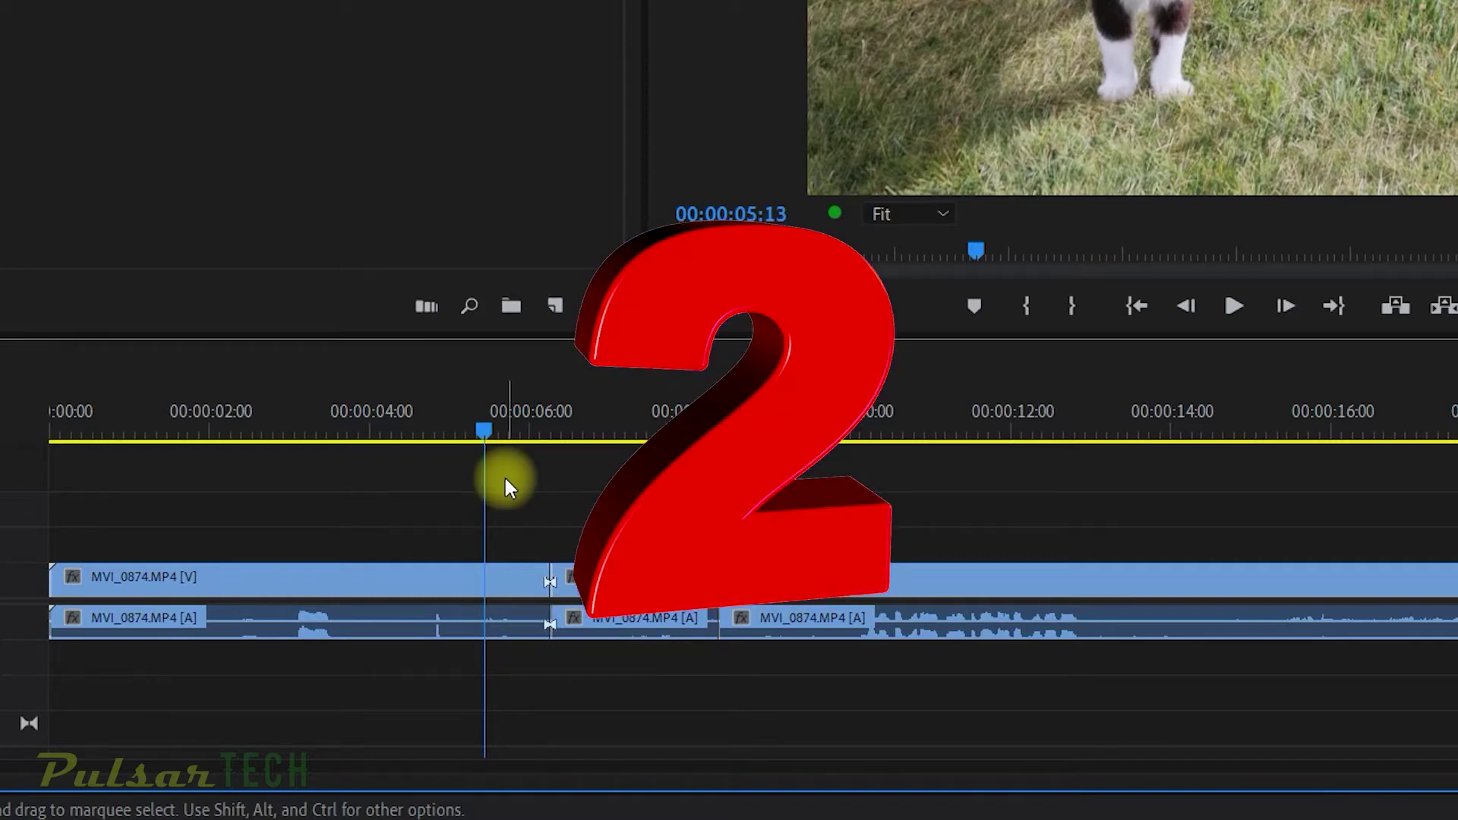
pyautogui.rightClick(553, 577)
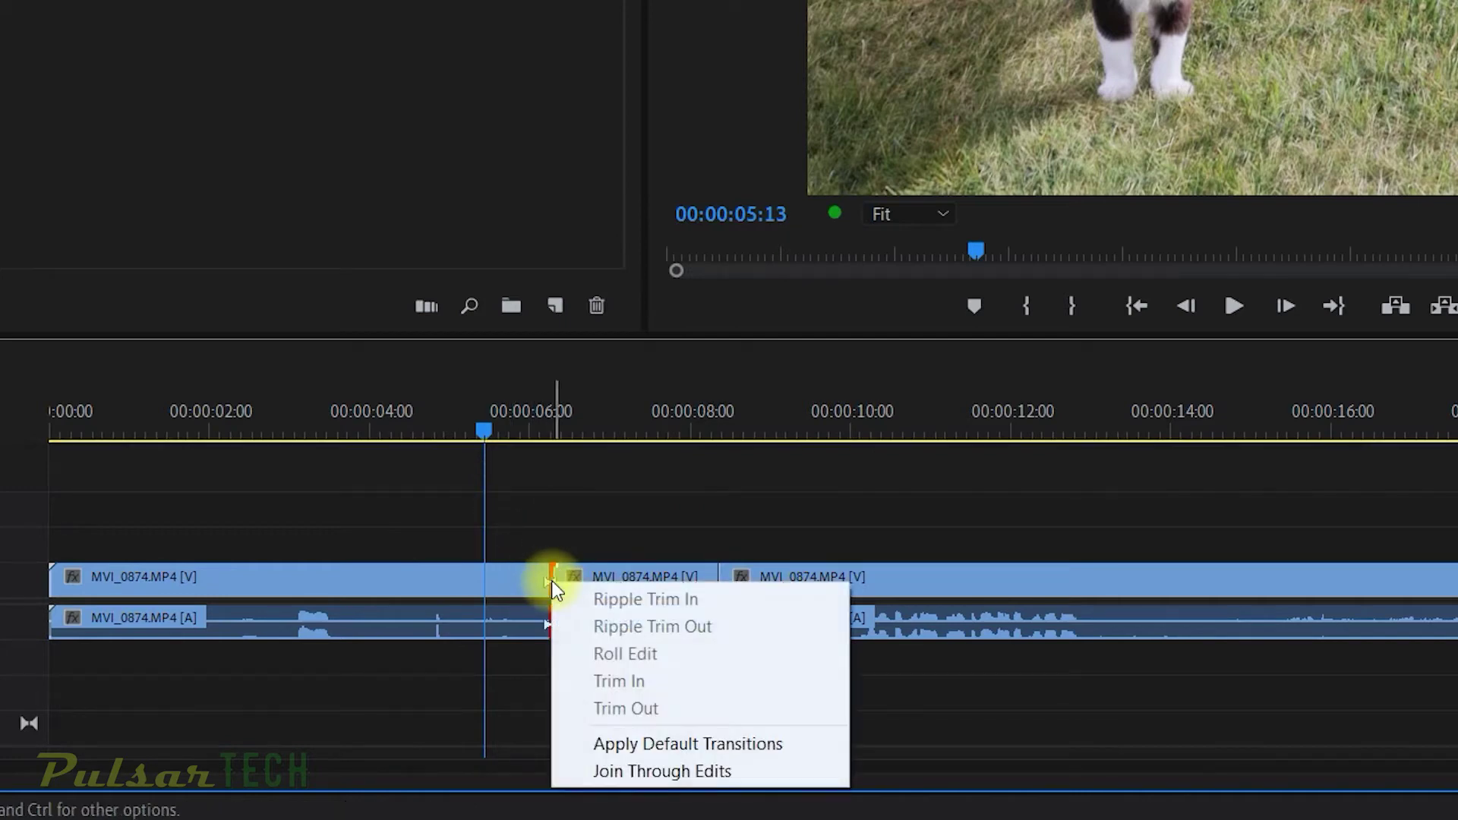
pyautogui.click(580, 777)
# Split the first clip in three places, at about 4.4 s, about 5.7 s and 00:00:07:07.
pyautogui.click(407, 430)
pyautogui.hotkey('ctrl', 'k')
pyautogui.click(504, 430)
pyautogui.hotkey('ctrl', 'k')
pyautogui.click(629, 430)
pyautogui.hotkey('ctrl', 'k')
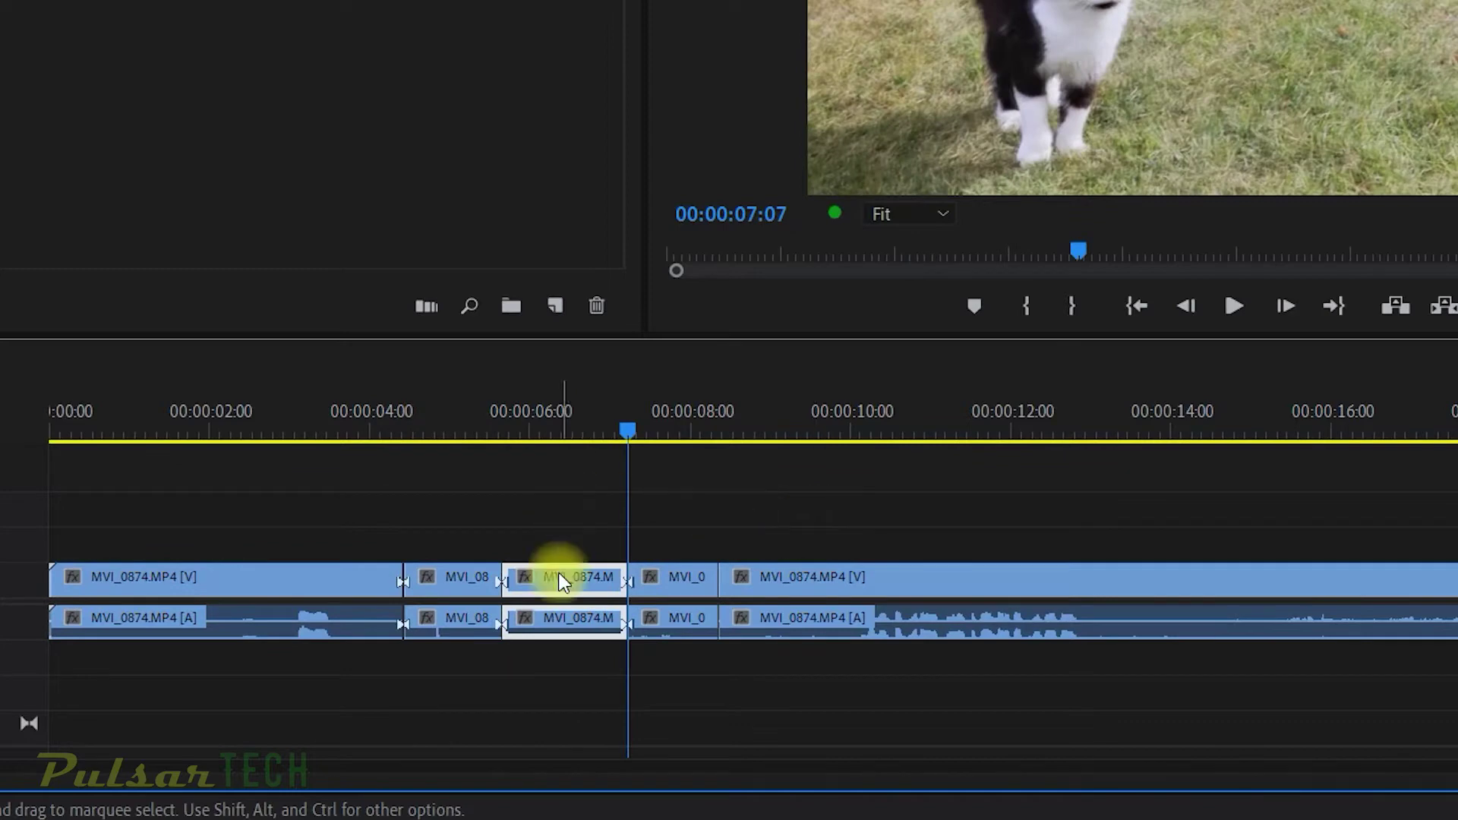
# Join the through edit at 00:00:07:07 and select the rejoined clip.
pyautogui.rightClick(622, 581)
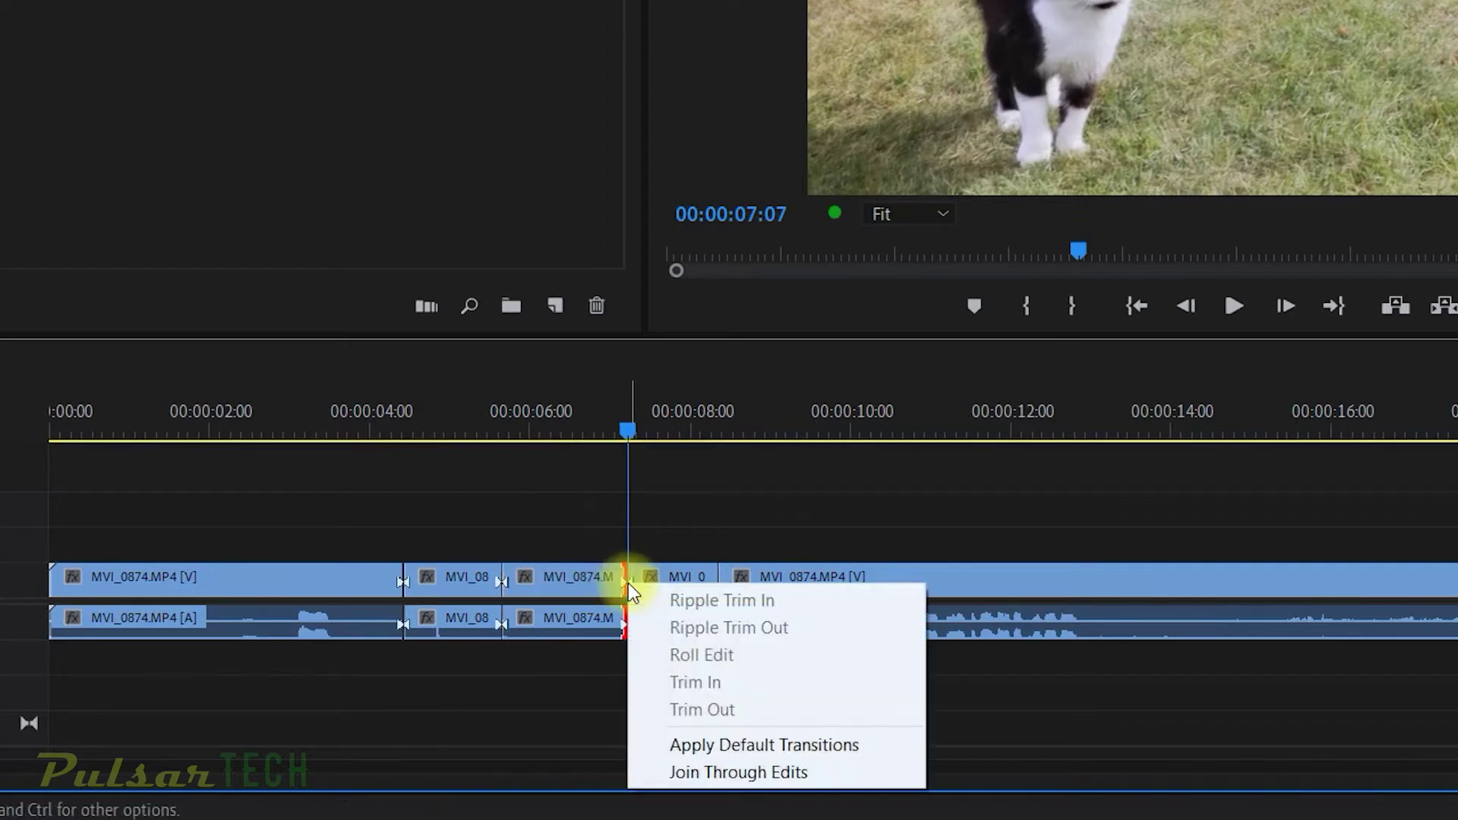
pyautogui.click(663, 773)
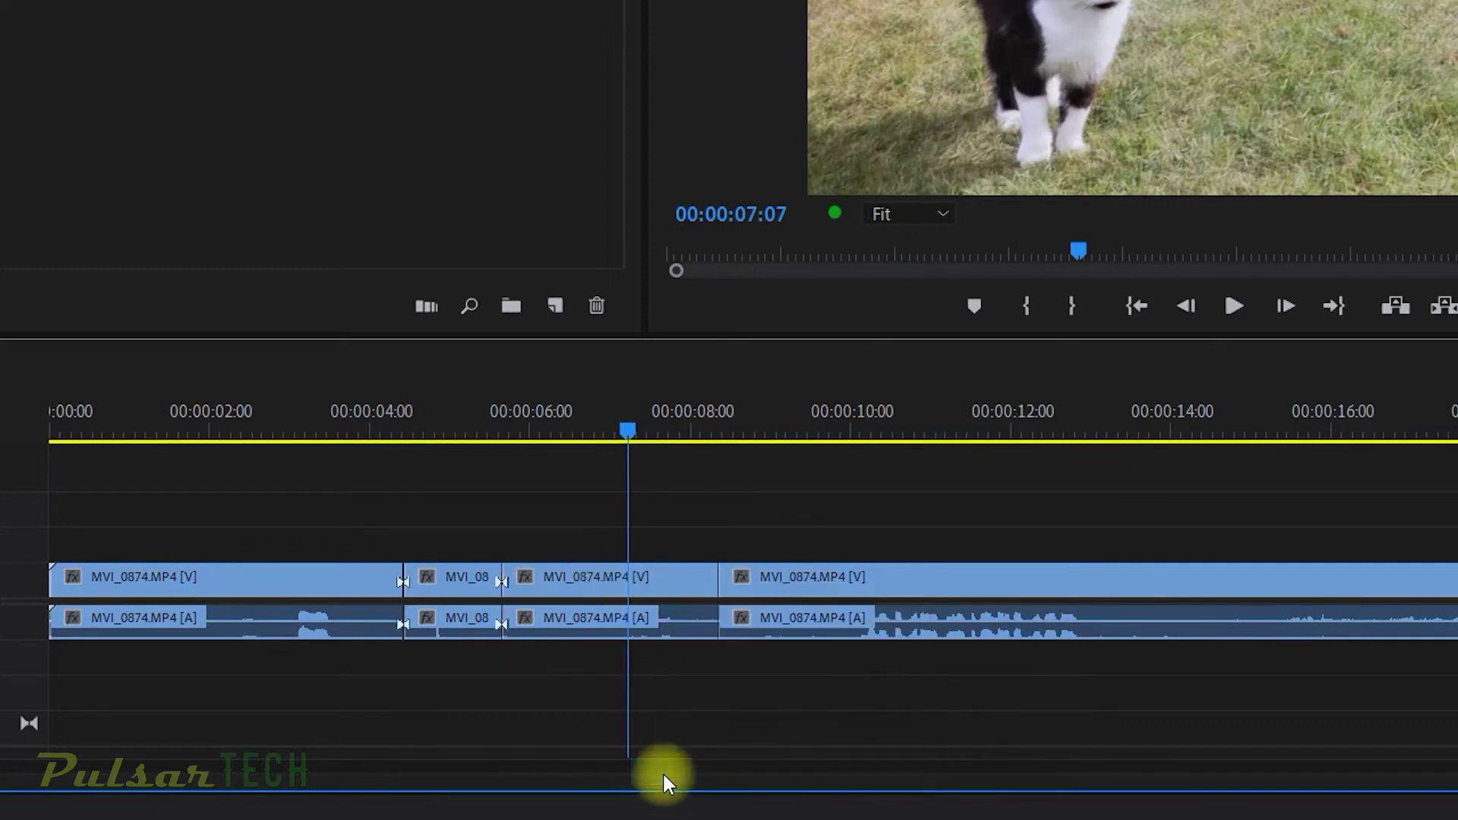
pyautogui.moveTo(658, 536); pyautogui.dragTo(574, 669)
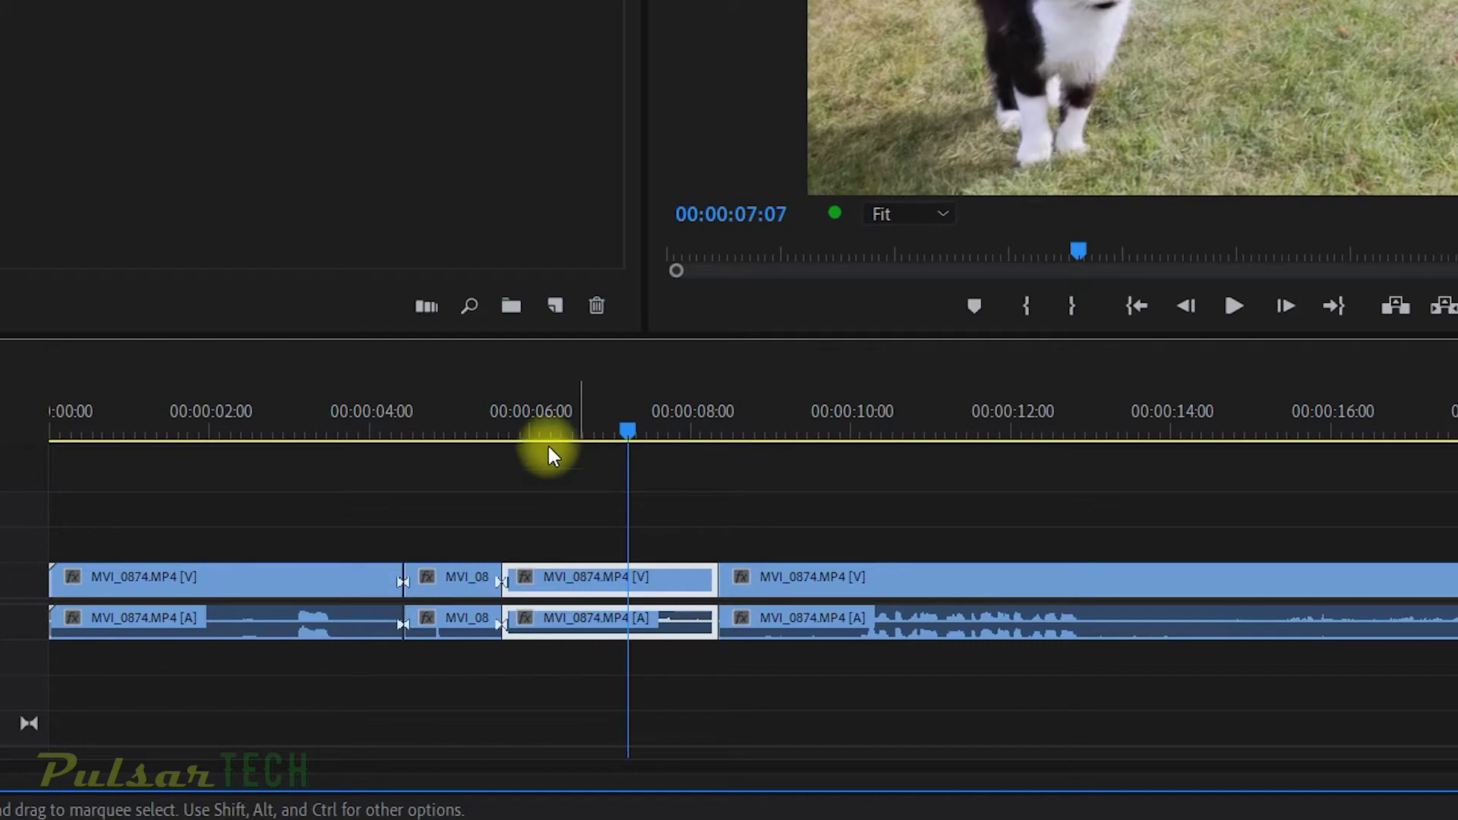
# Split the last clip at 00:00:09:24, about 11.5 s, 00:00:12:27 and about 14.6 s, and return the playhead to the 00:00:12:27 cut.
pyautogui.click(836, 416)
pyautogui.hotkey('ctrl', 'k')
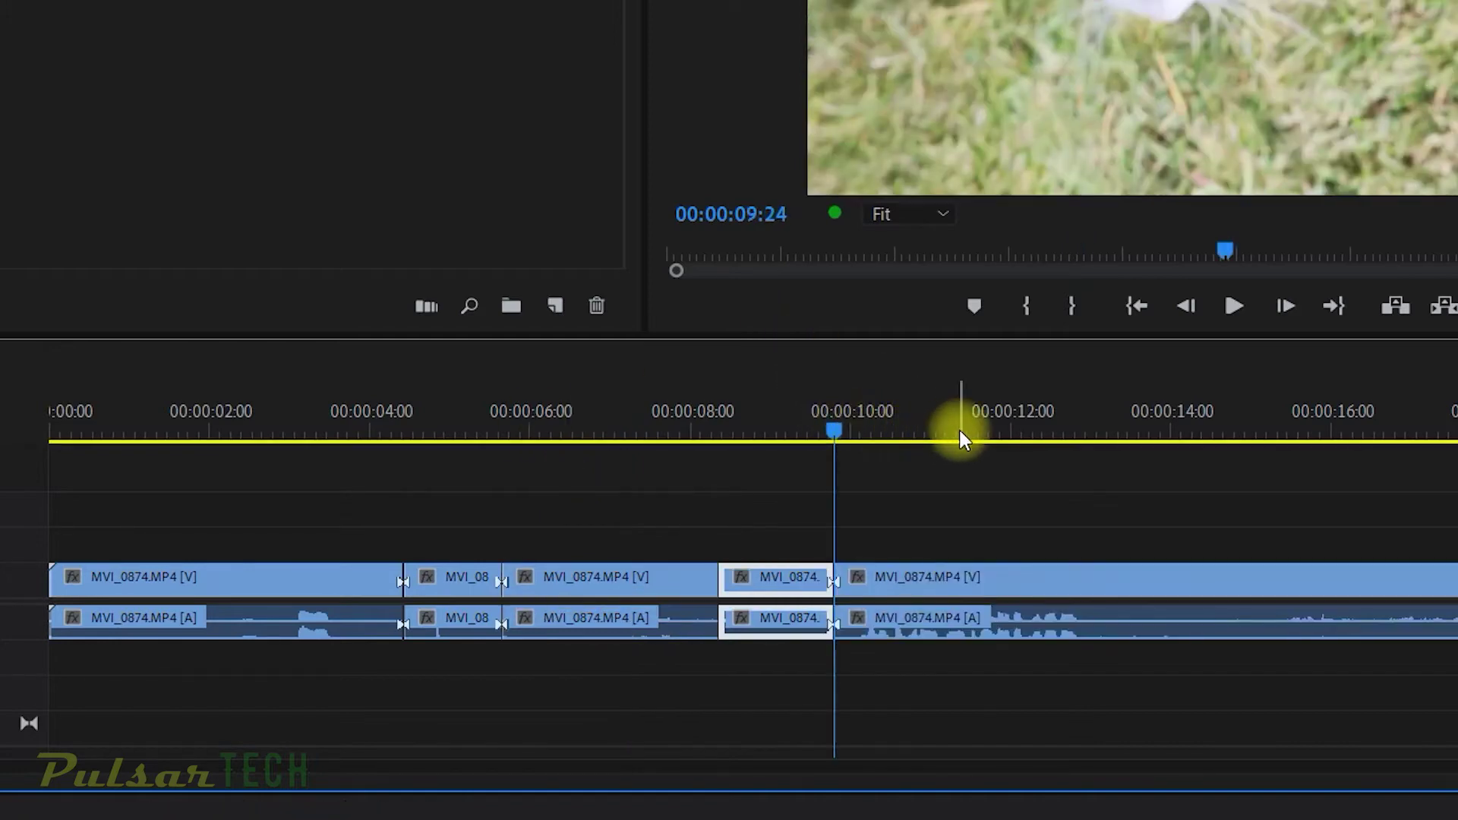
pyautogui.click(970, 426)
pyautogui.hotkey('ctrl', 'k')
pyautogui.click(1081, 429)
pyautogui.hotkey('ctrl', 'k')
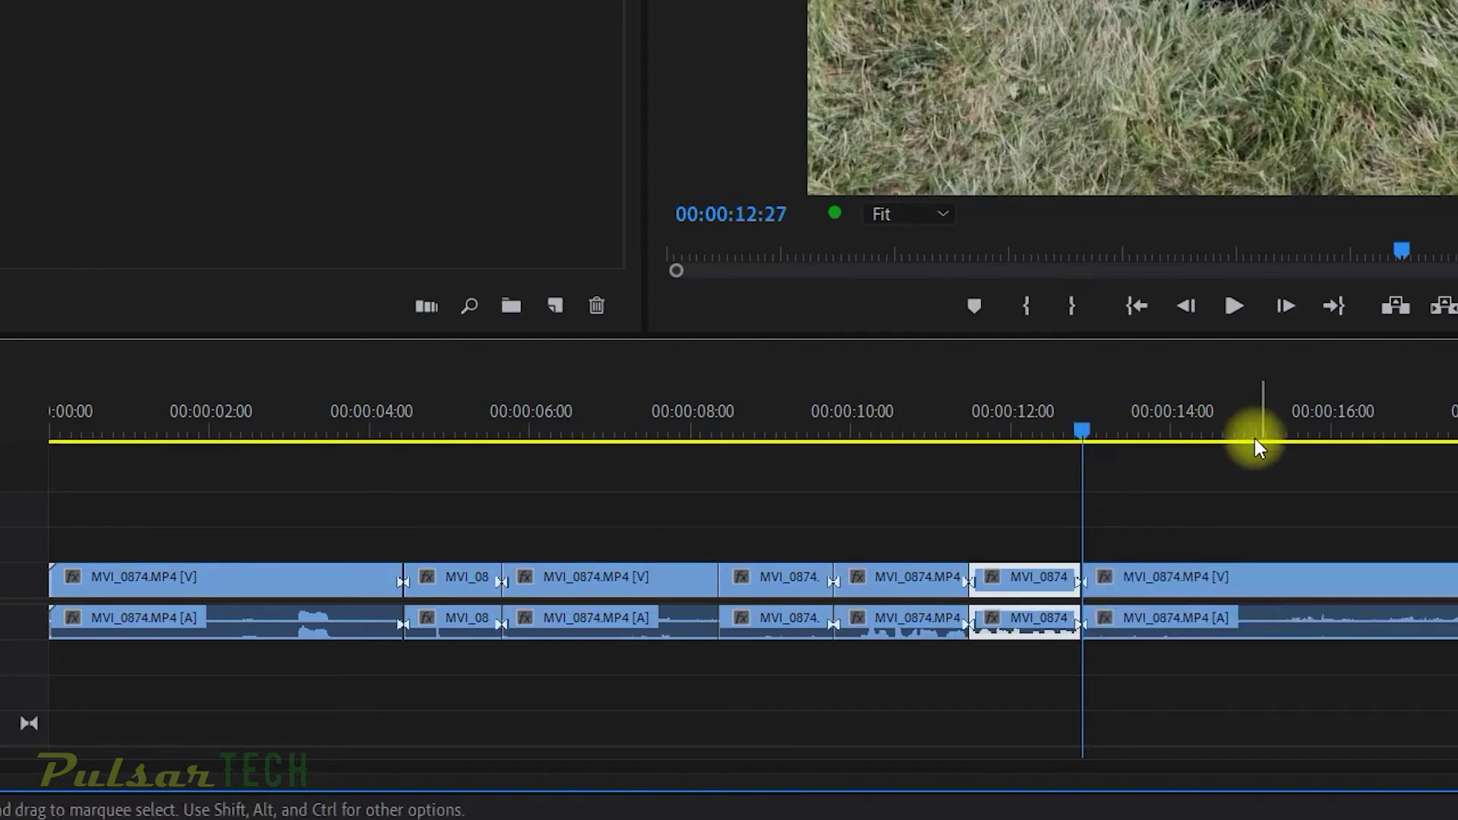
pyautogui.click(1224, 435)
pyautogui.hotkey('ctrl', 'k')
pyautogui.press('Up')
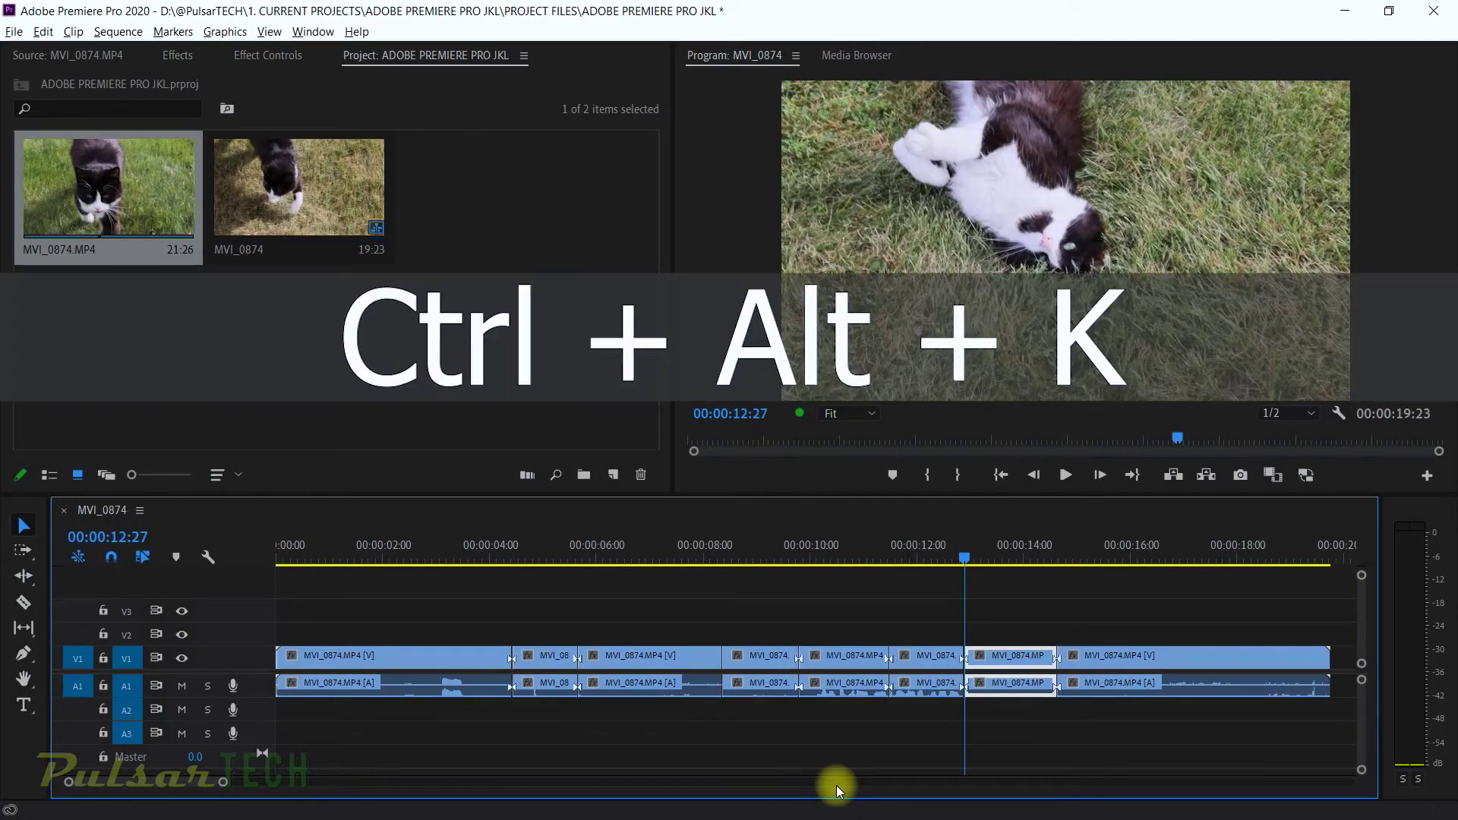
# Search the keyboard shortcuts for JOIN and assign F2 to the Join All Through Edits command.
pyautogui.hotkey('ctrl', 'alt', 'k')
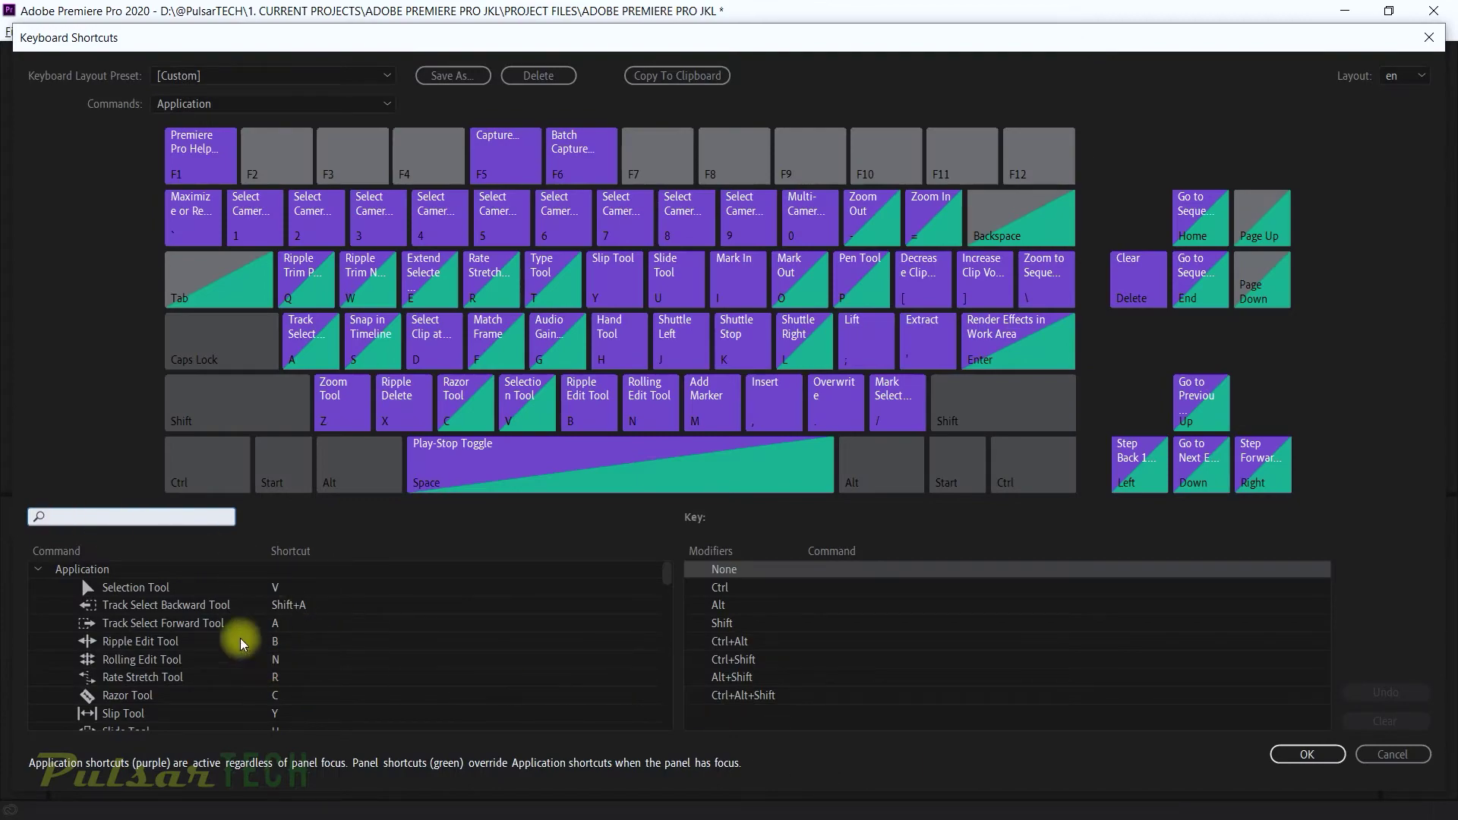
pyautogui.click(99, 519)
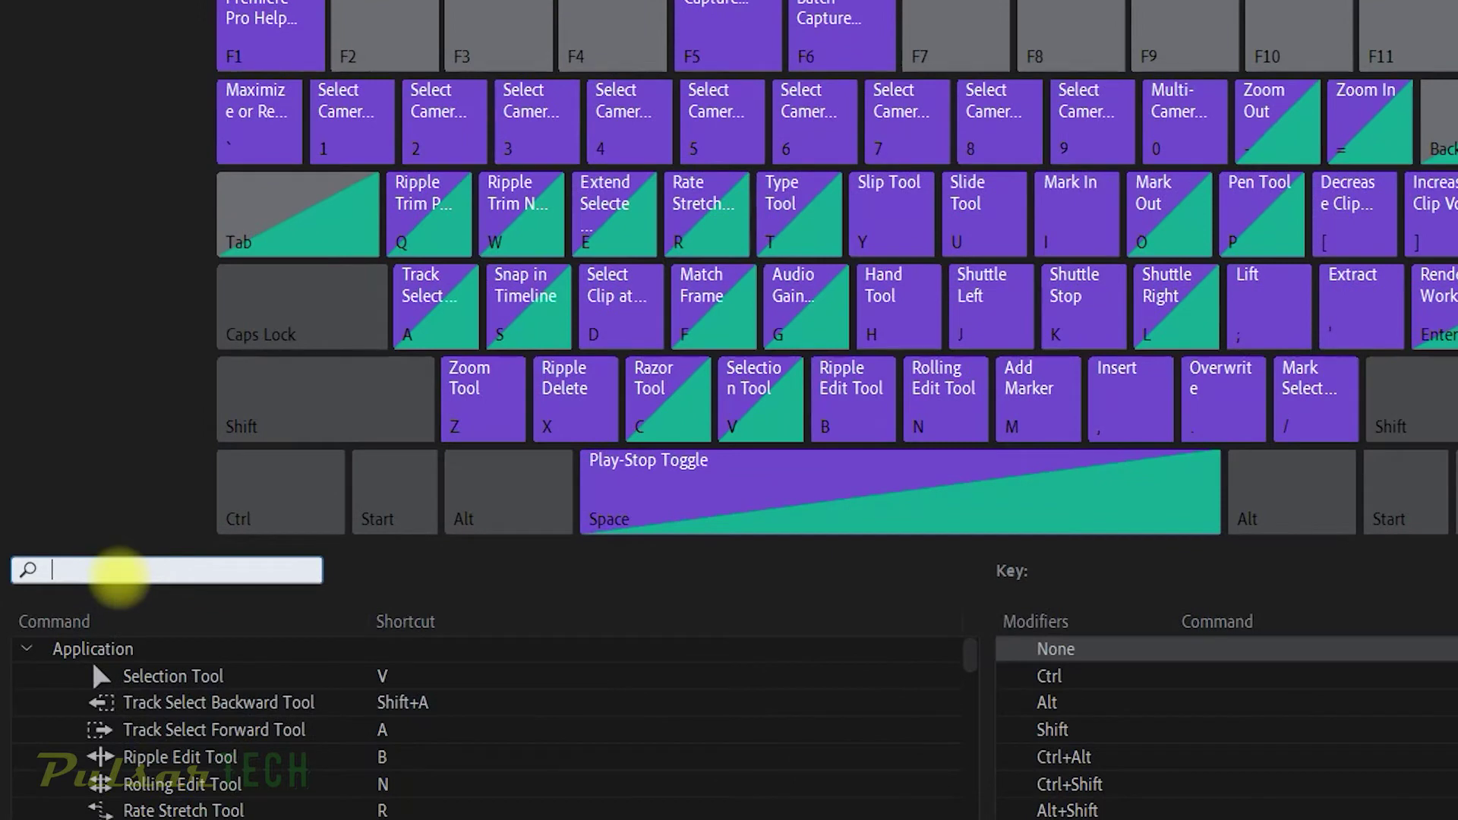
pyautogui.write('JOIN')
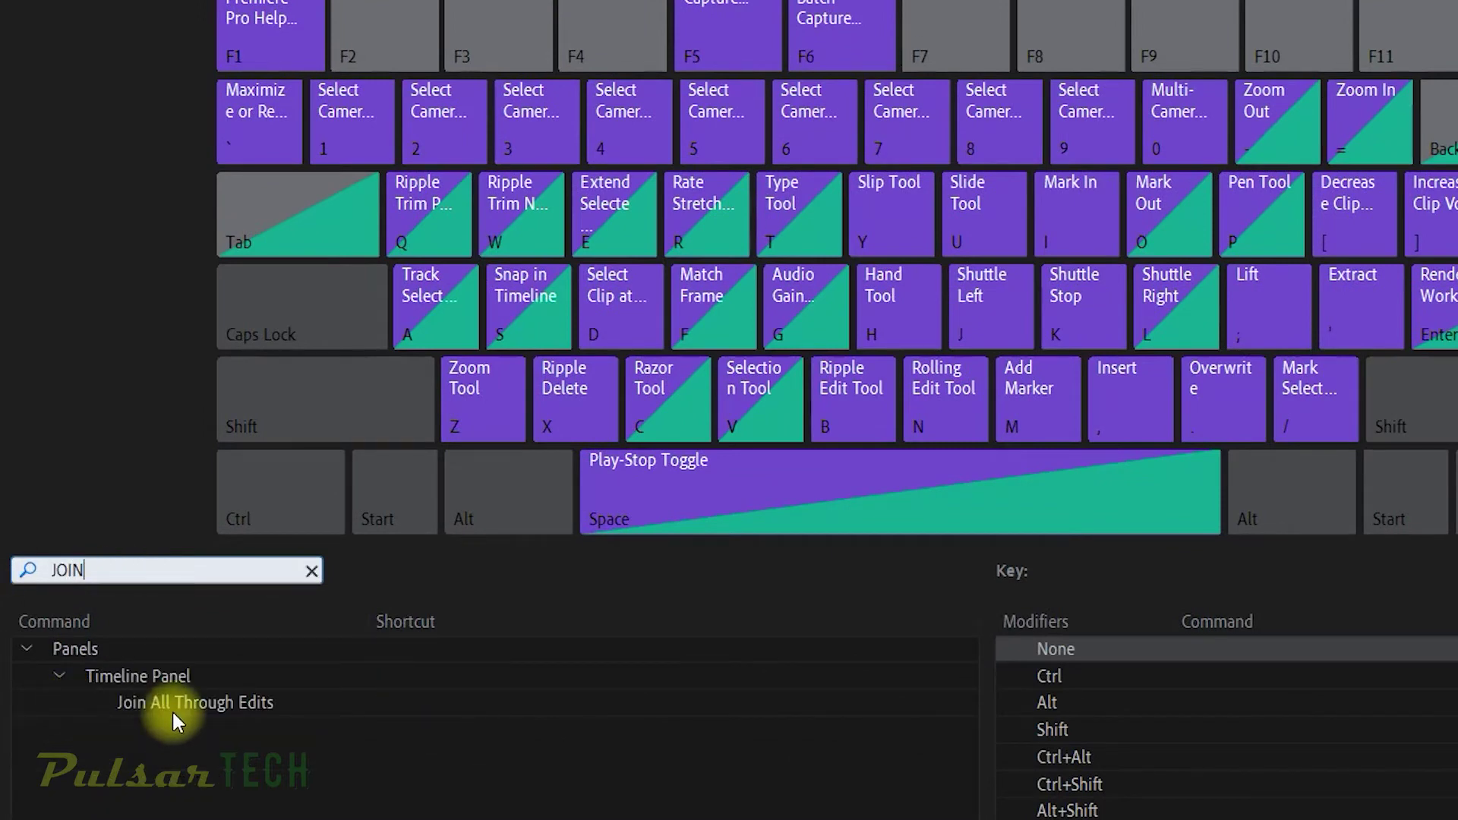
pyautogui.click(407, 708)
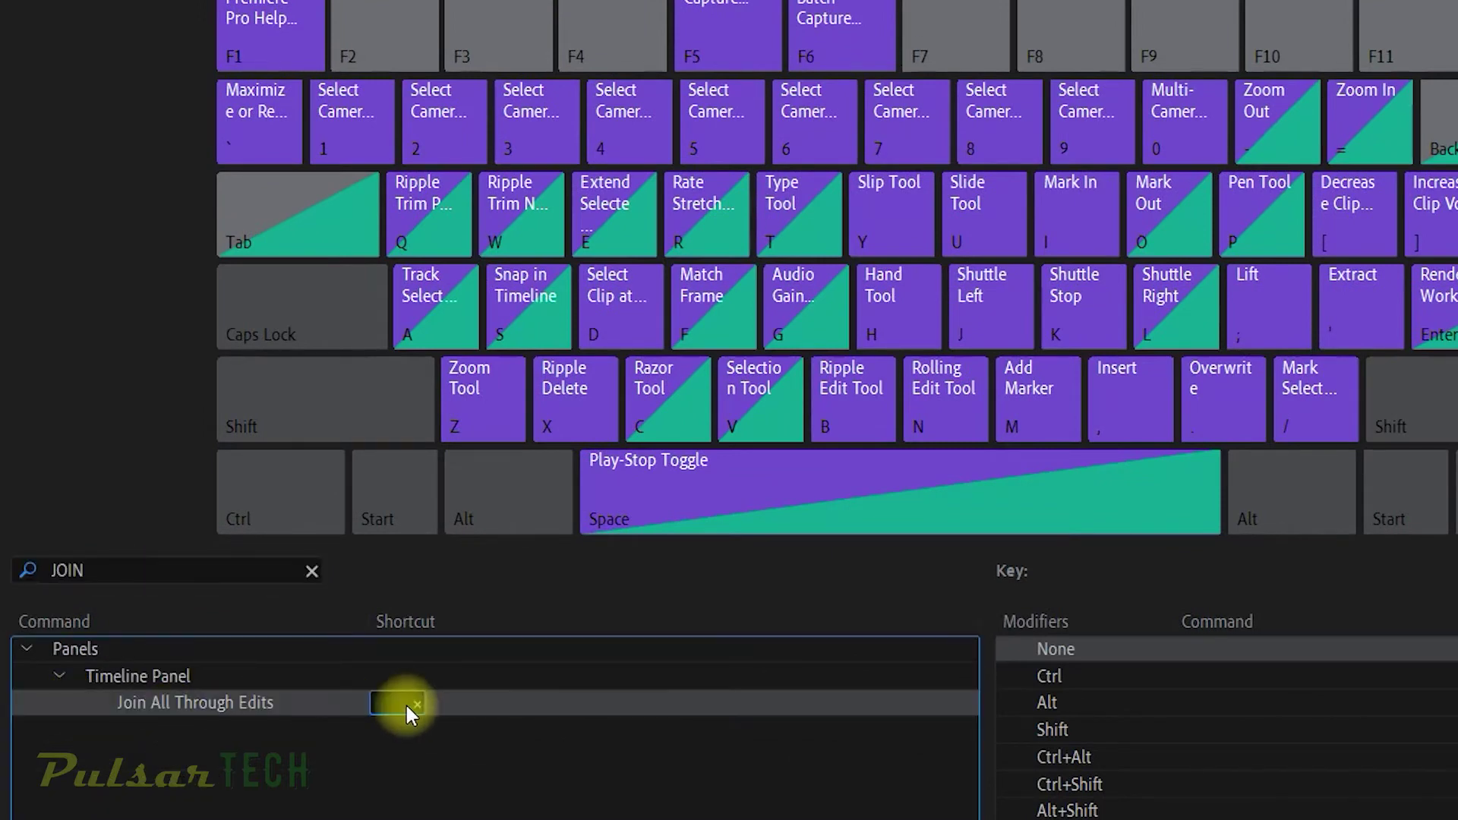
pyautogui.press('F2')
pyautogui.click(414, 728)
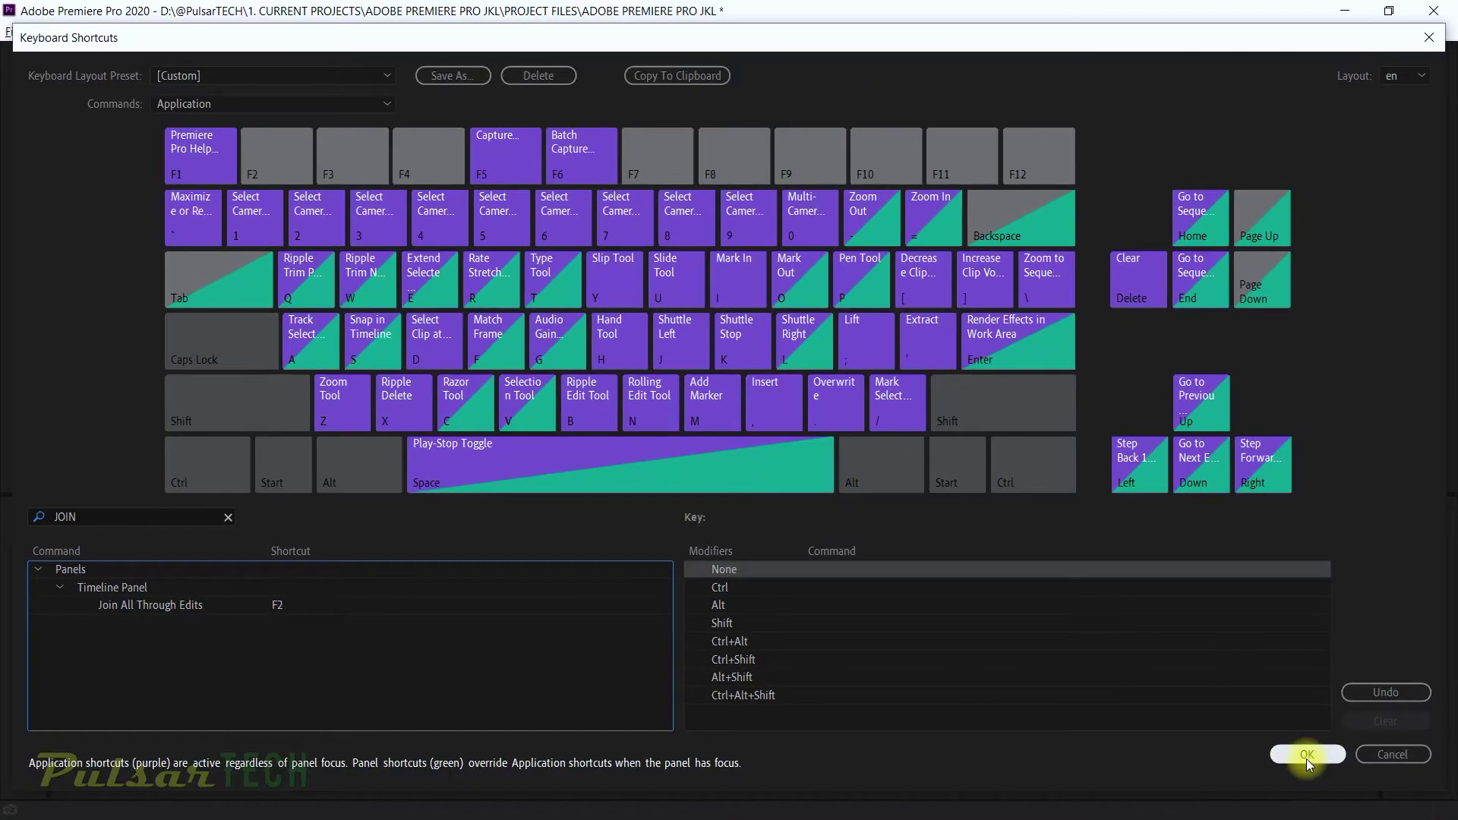
pyautogui.click(1367, 797)
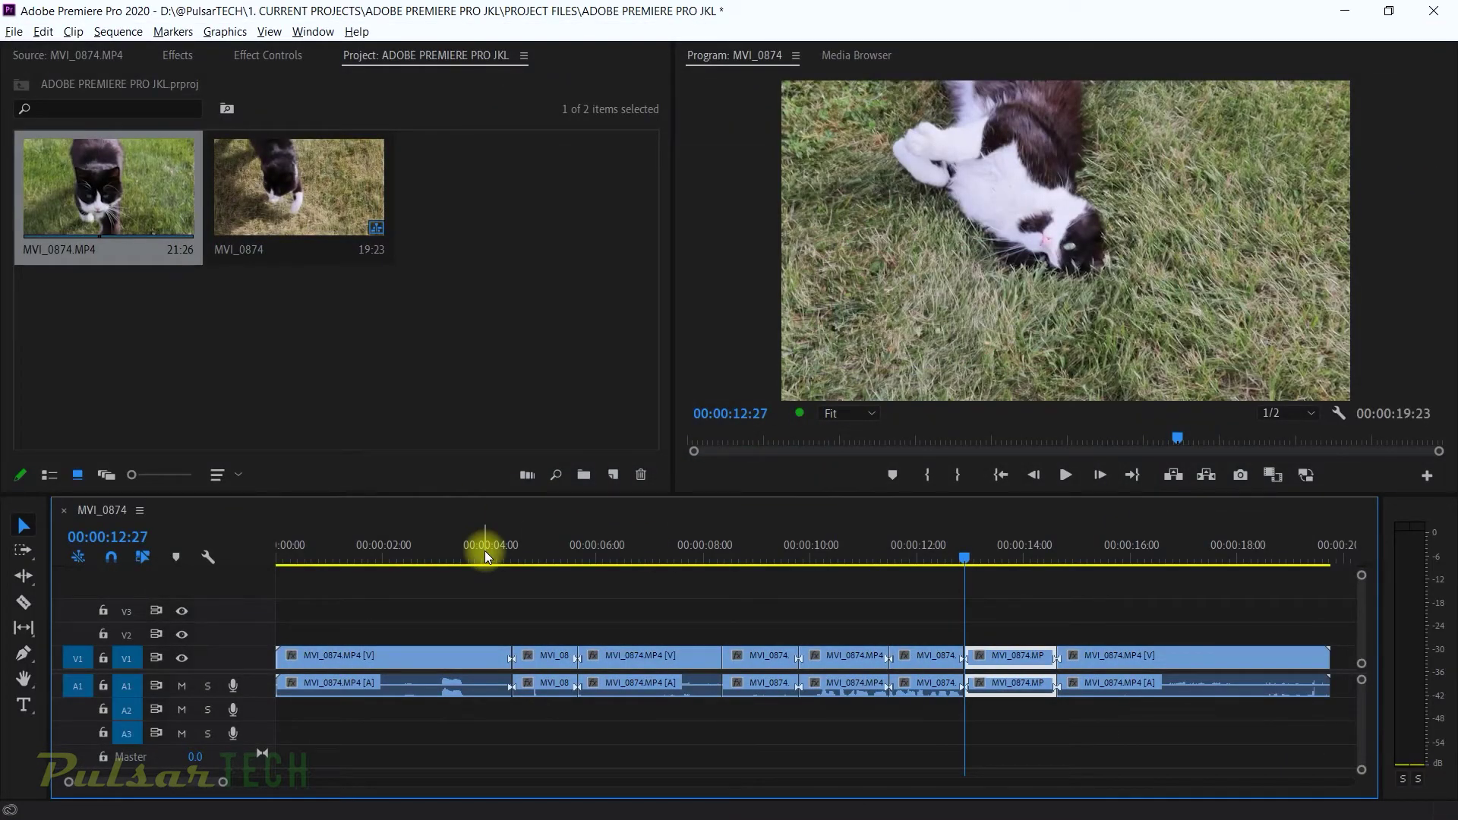
# Join all through edits in the sequence, undo the join, and apply it again.
pyautogui.press('F2')
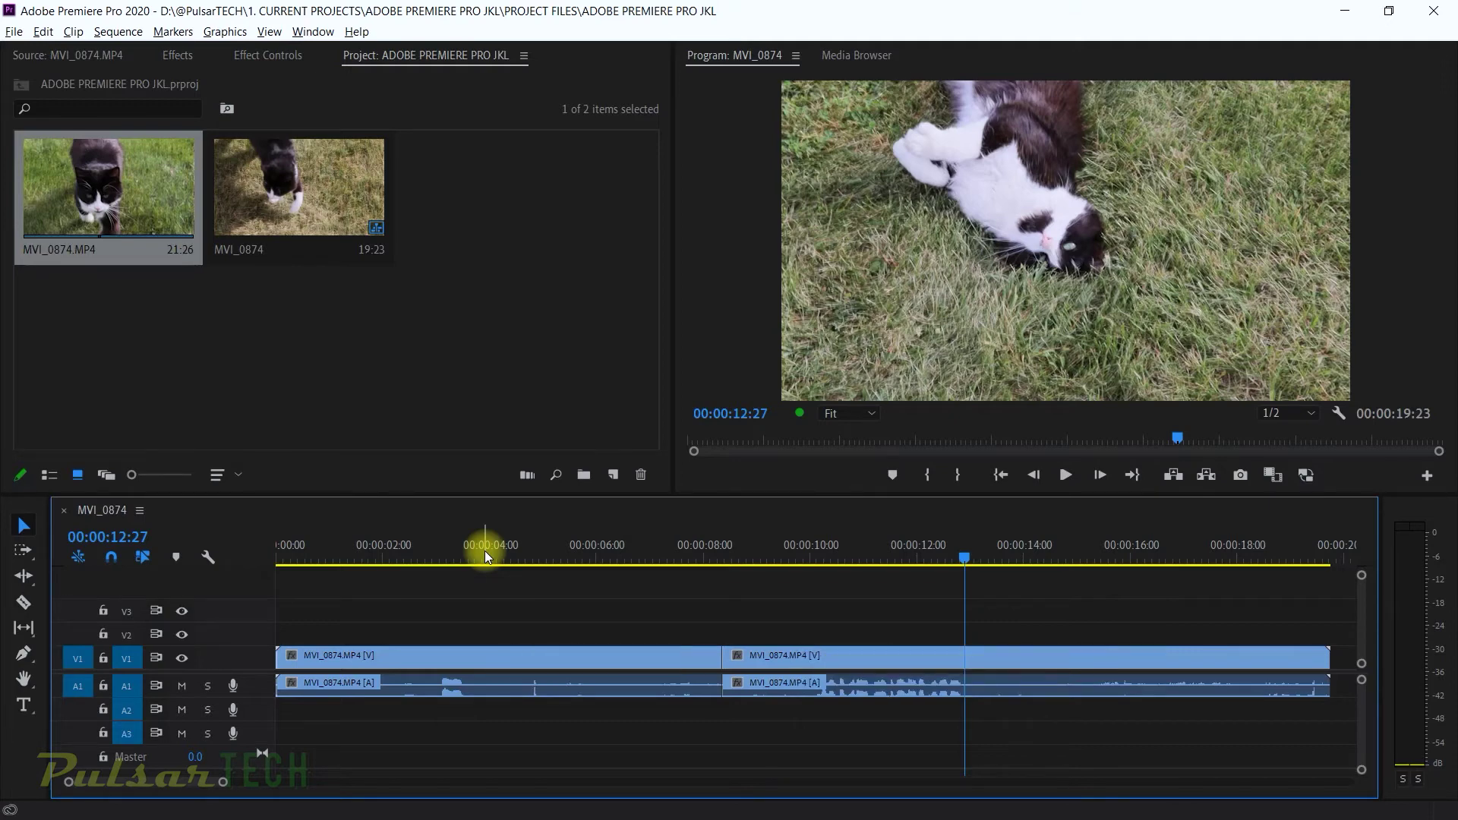
pyautogui.hotkey('ctrl', 'z')
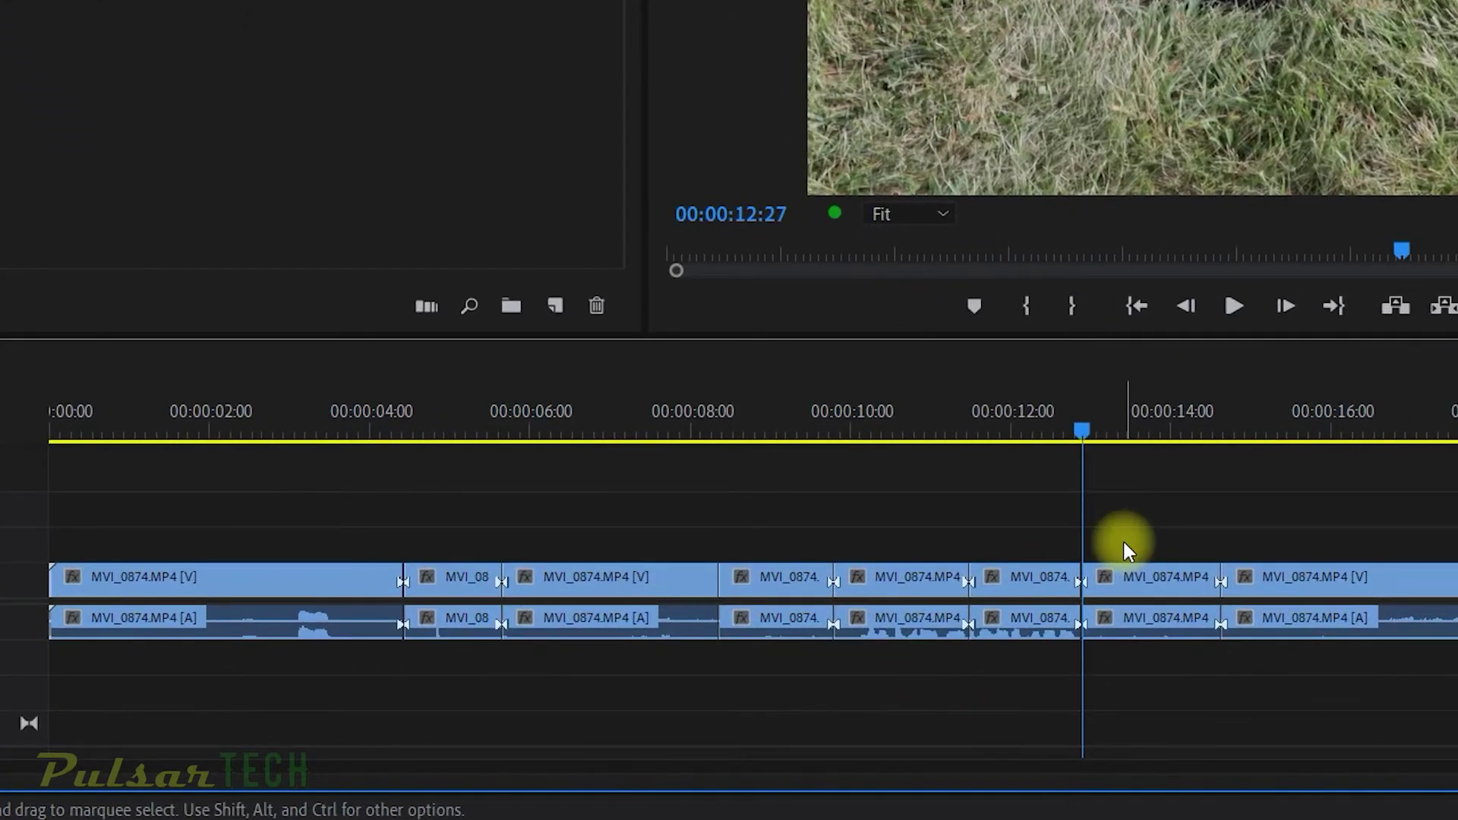
pyautogui.press('F2')
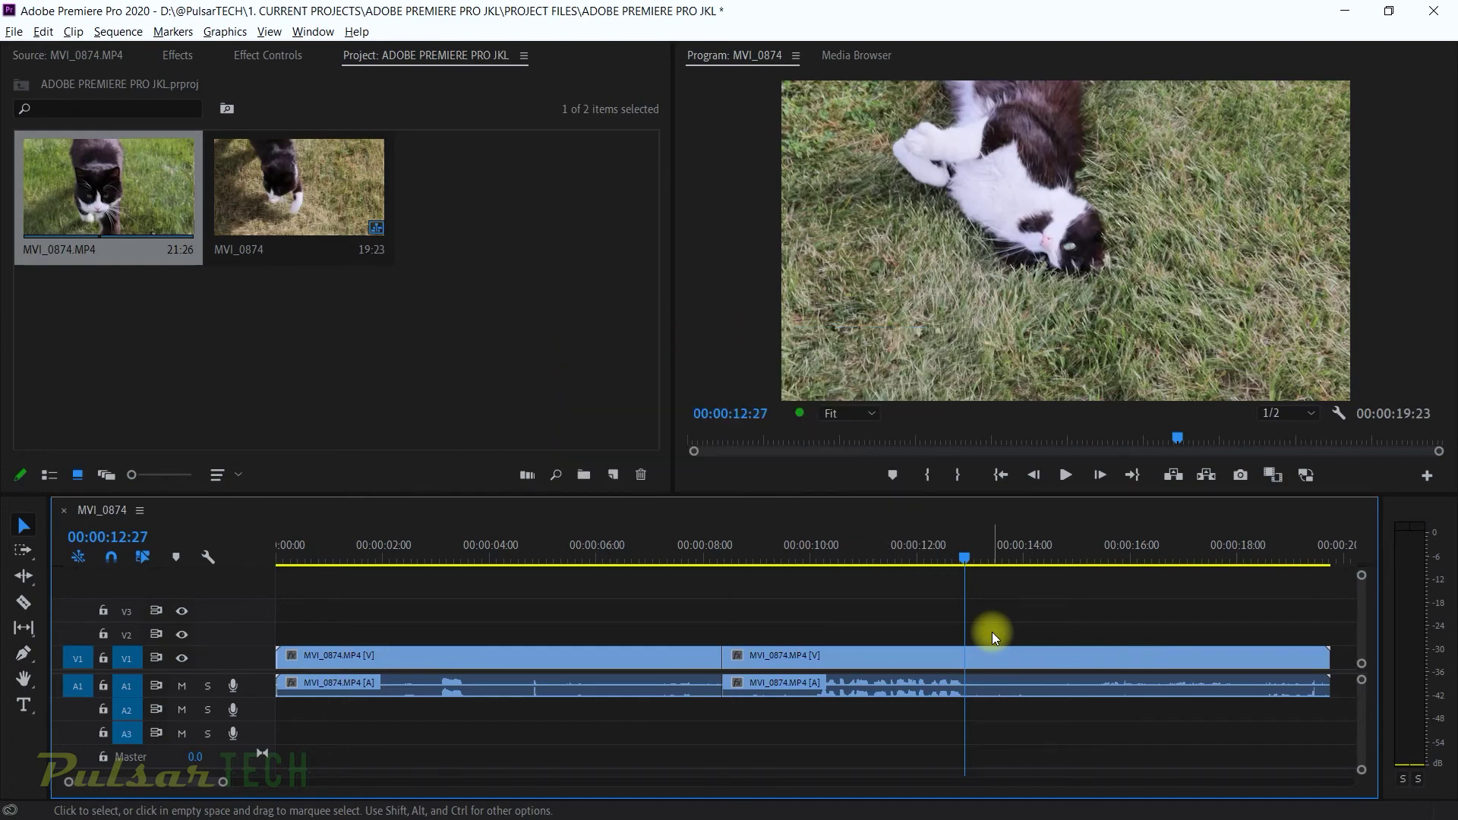
# Select the last clip under the playhead and play the footage around the playhead position.
pyautogui.press('d')
pyautogui.hotkey('shift', 'k')
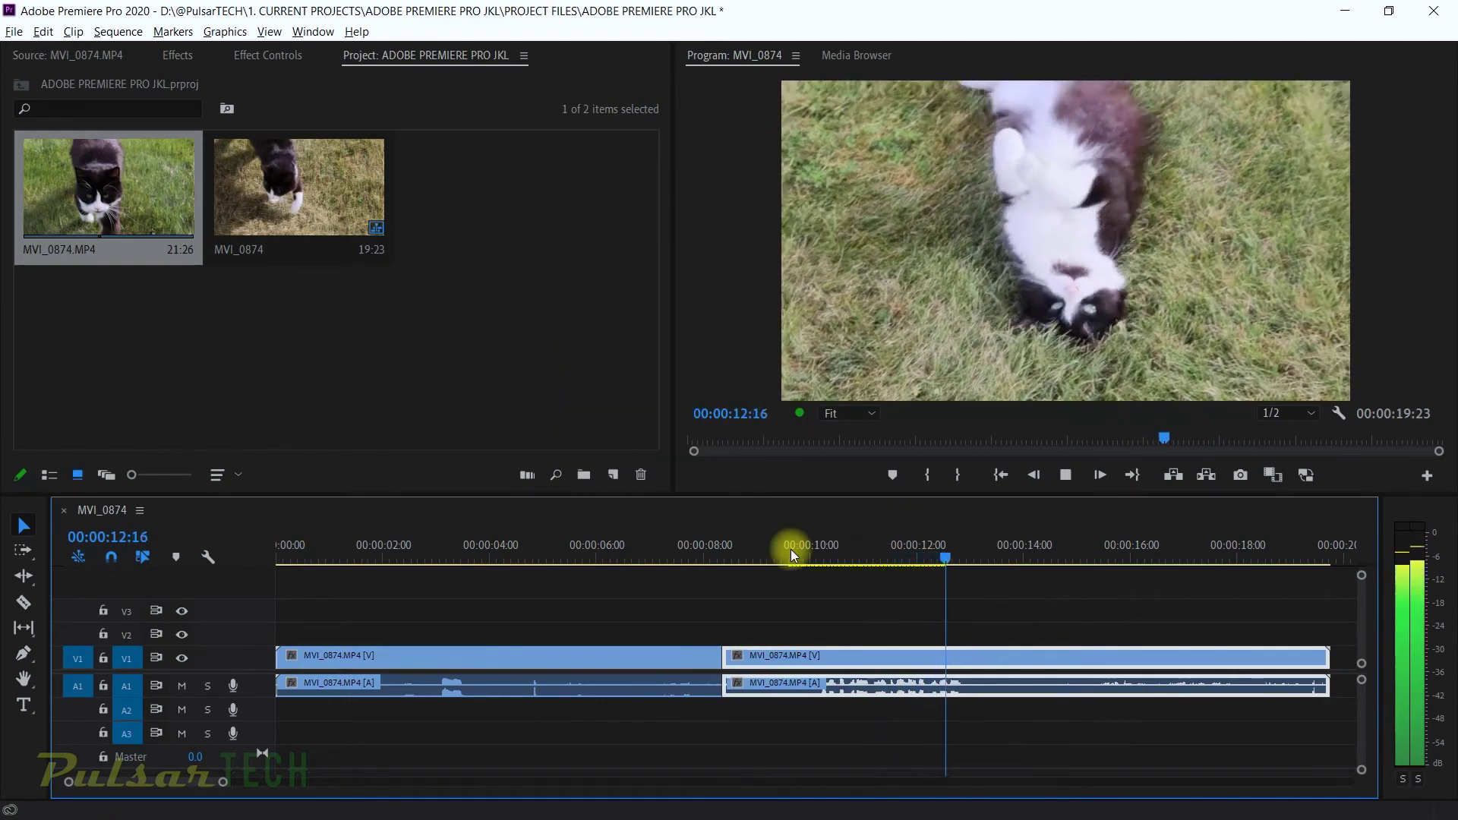